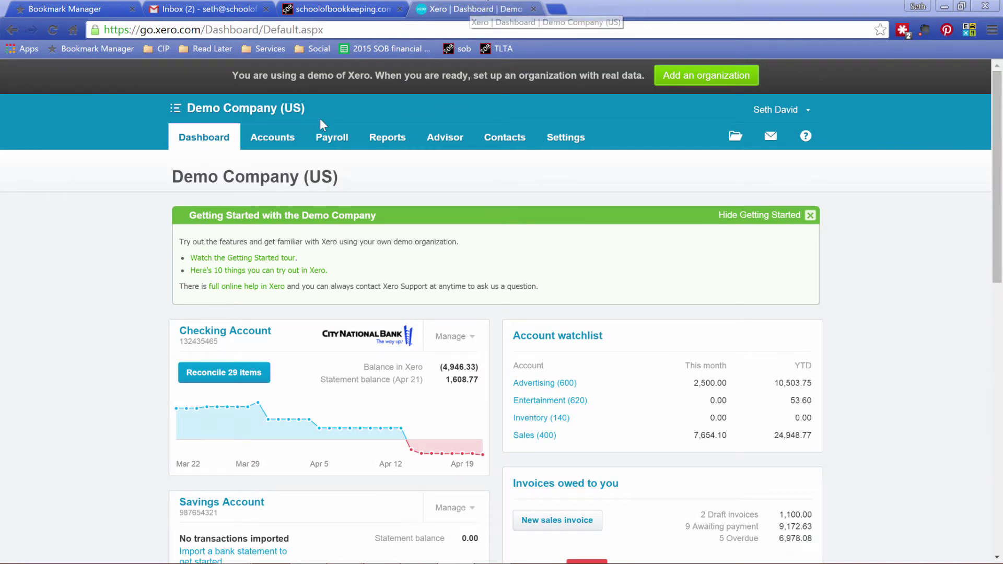
- Open the Inventory items list from the Accounts menu
click(276, 138)
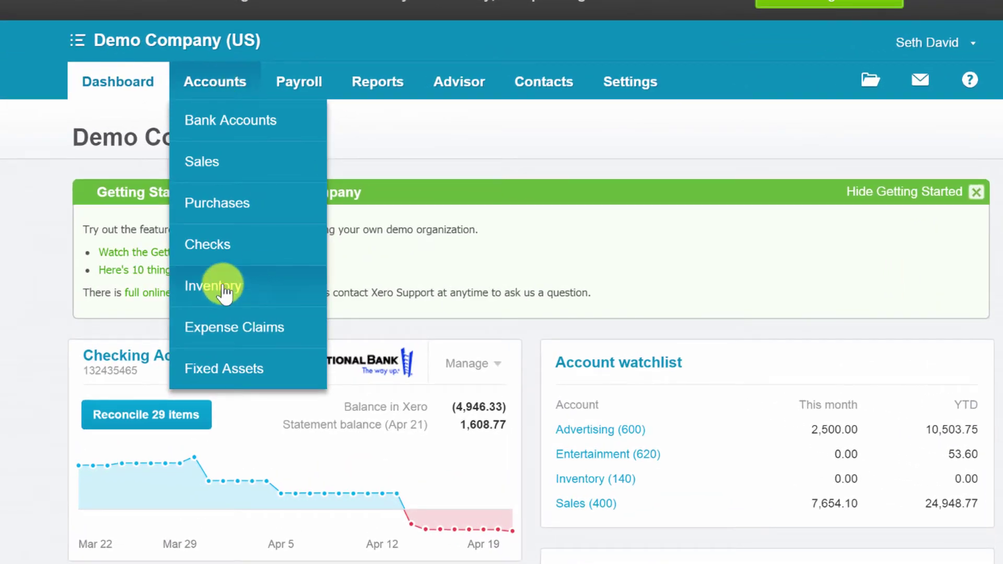
click(223, 291)
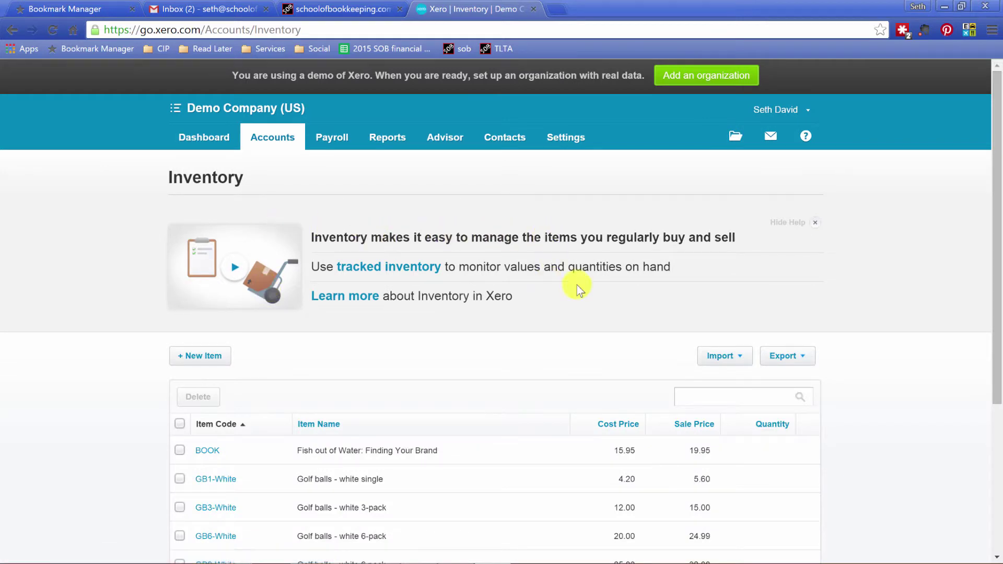
- Start a new item with Item Code and Item Name both 'Airplane'
click(208, 363)
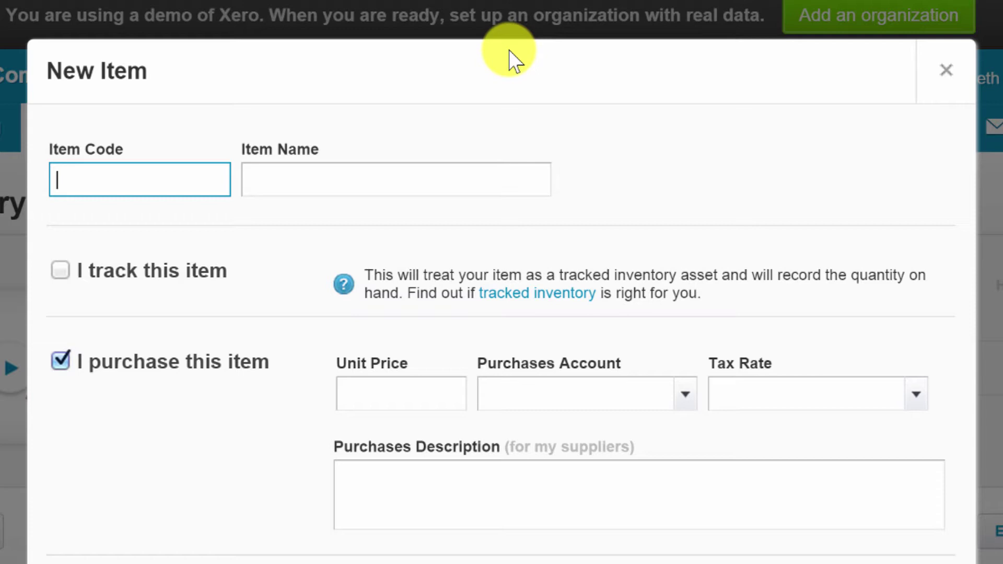
text(Airplai)
text(e)
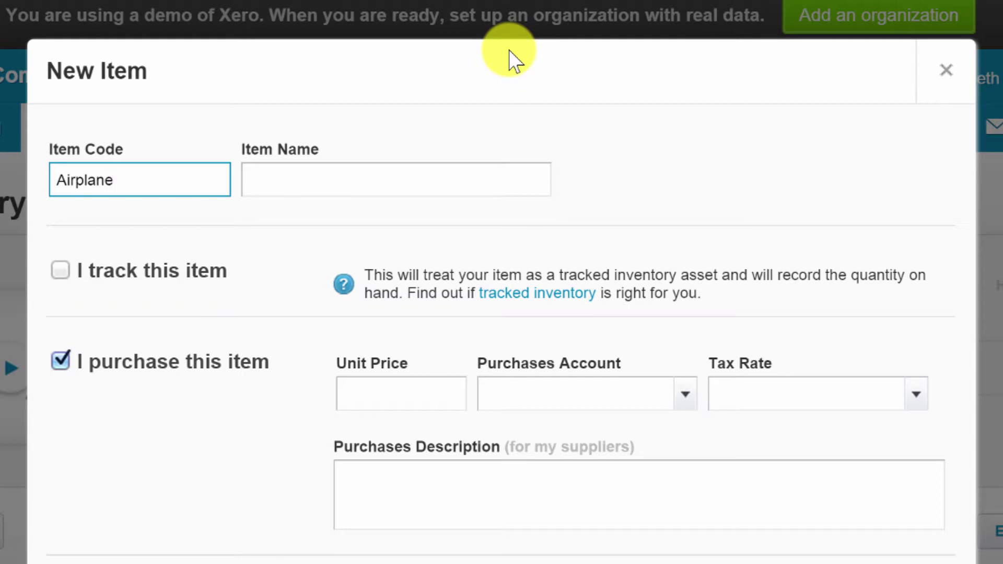
key(Tab)
text(A)
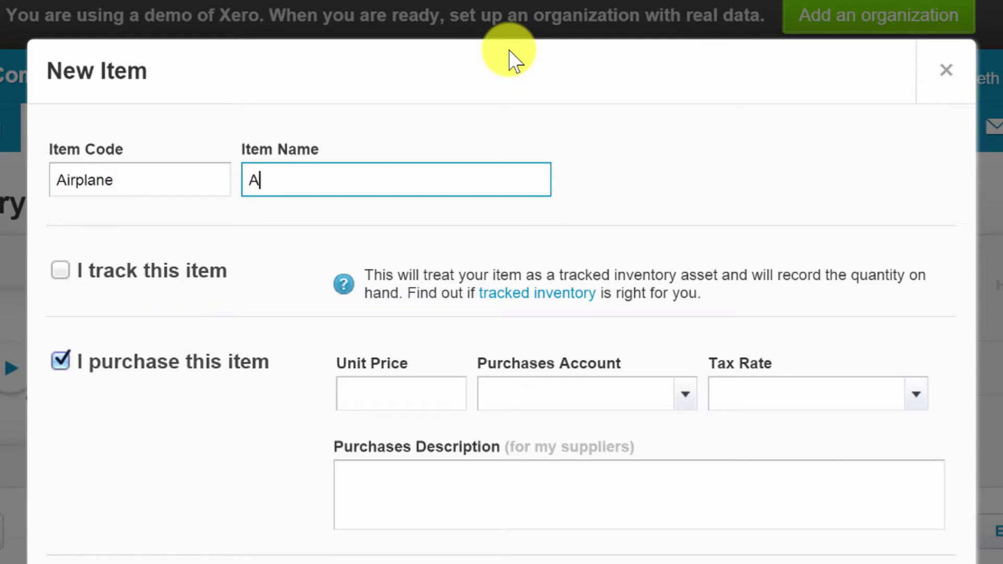
text(irpa)
text(ane)
key(Tab)
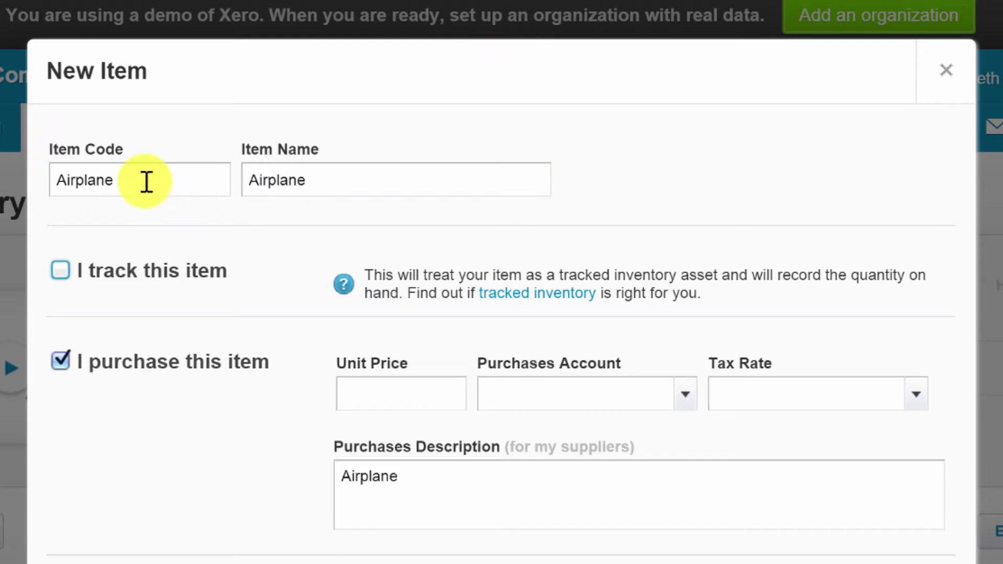
drag(146, 182, 44, 181)
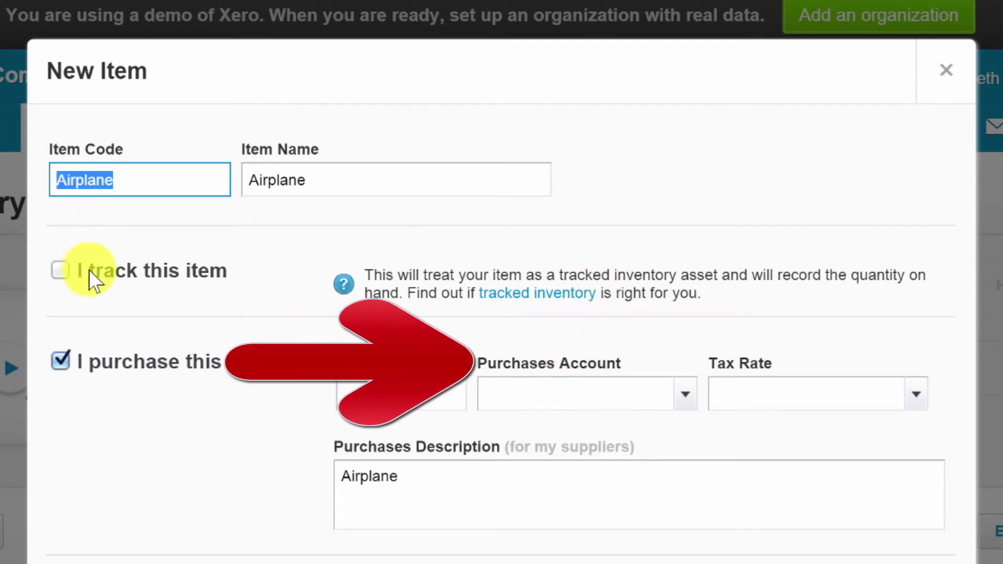
- Mark Airplane as a tracked item using the 140 - Inventory asset account
click(61, 269)
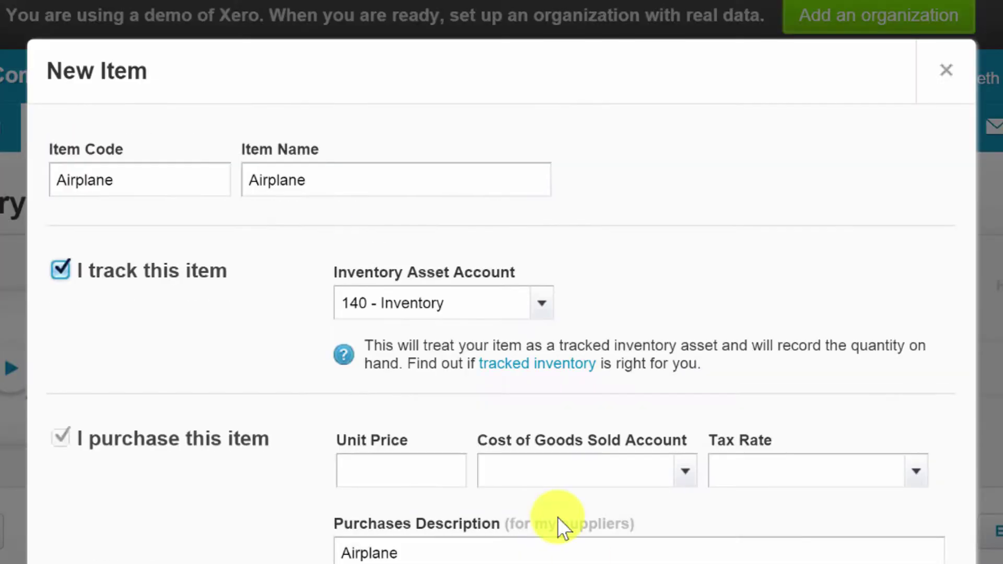
click(543, 307)
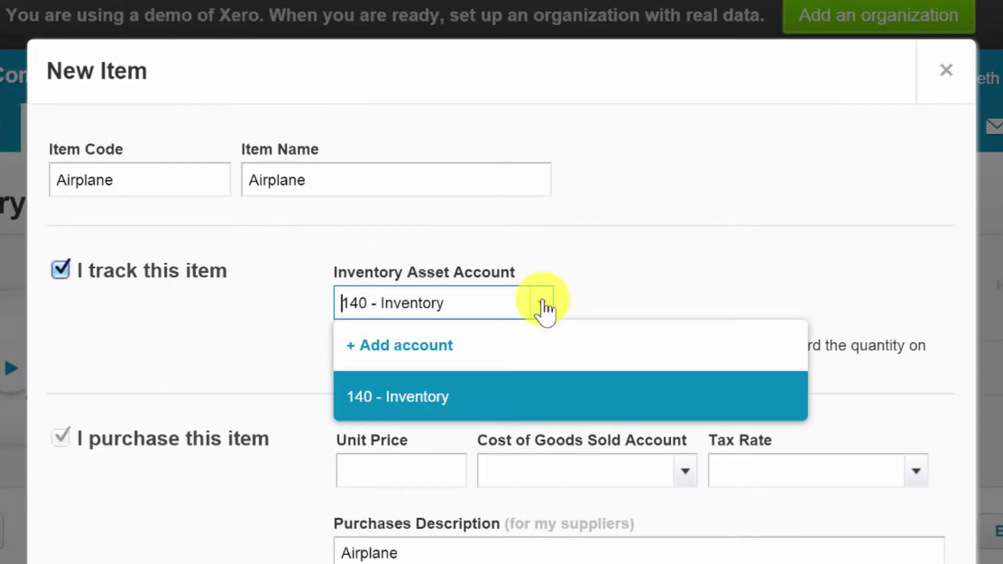
click(543, 307)
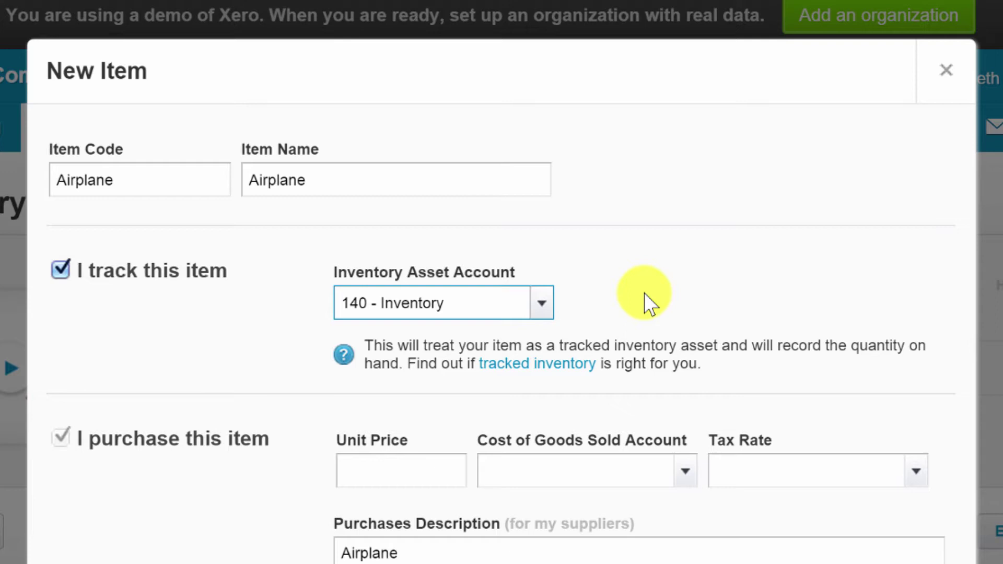
click(396, 471)
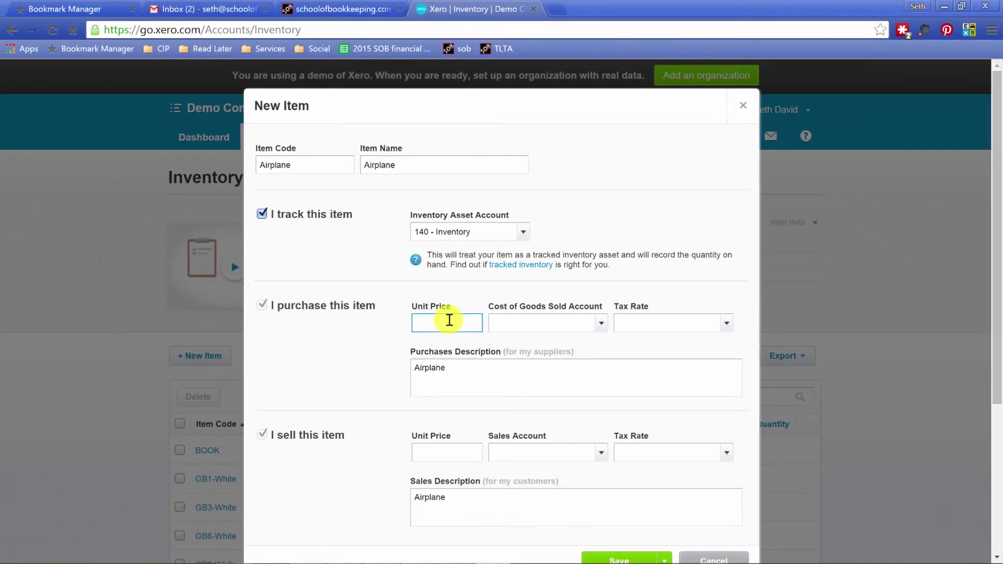
- Set Airplane's purchase price to 100,000.00 with account 500 - Cost of Goods Sold
text(100000)
key(Tab)
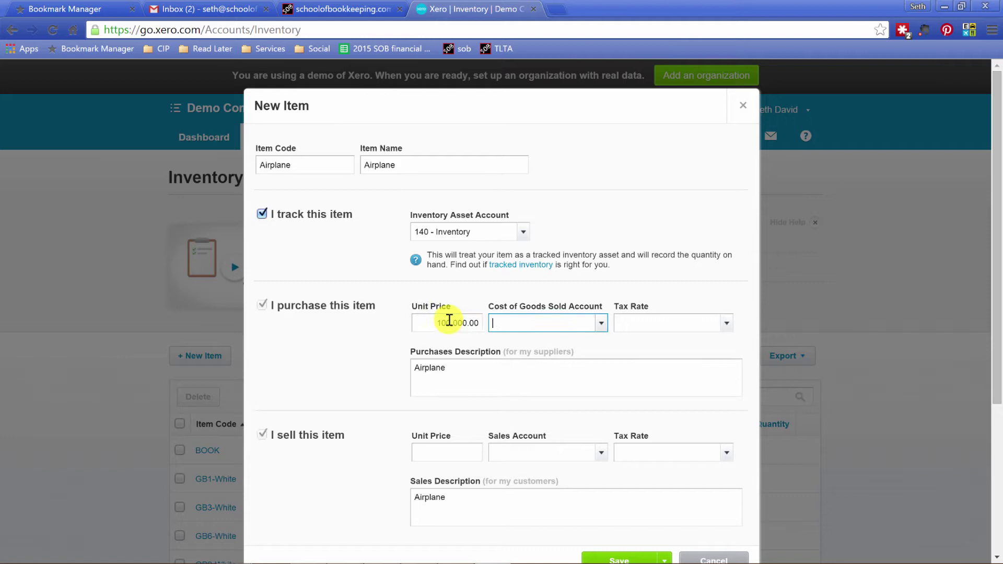
click(602, 324)
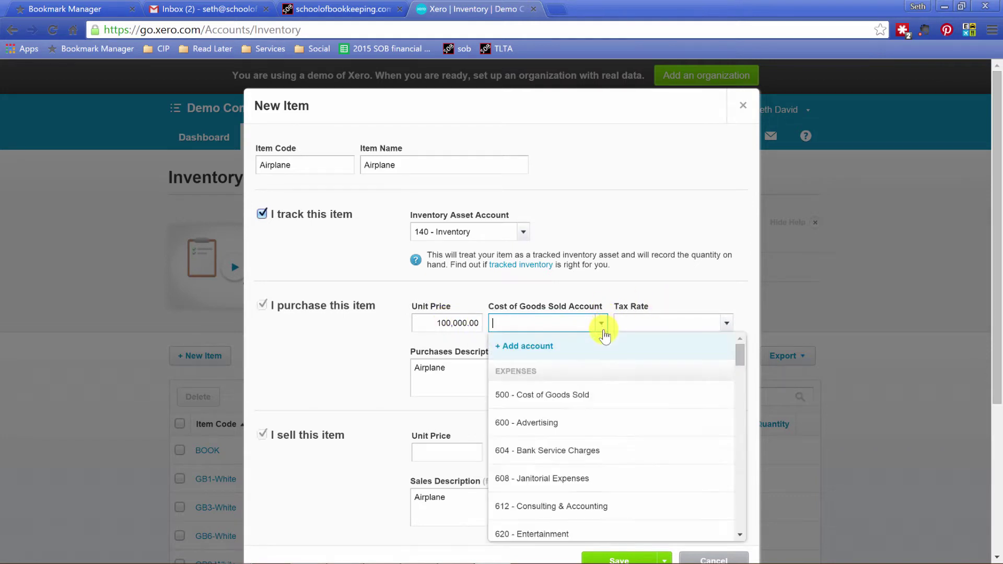
click(562, 394)
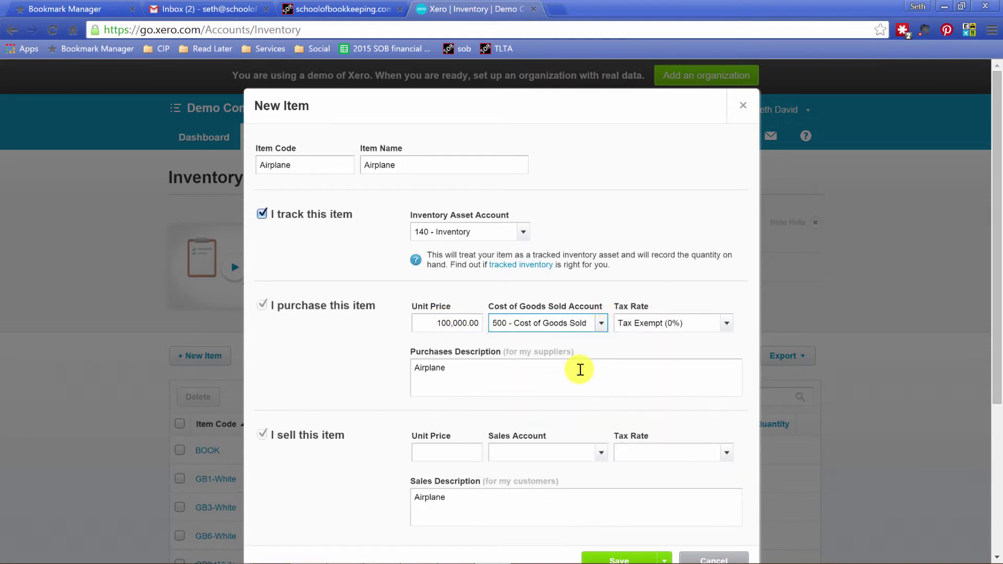
click(471, 364)
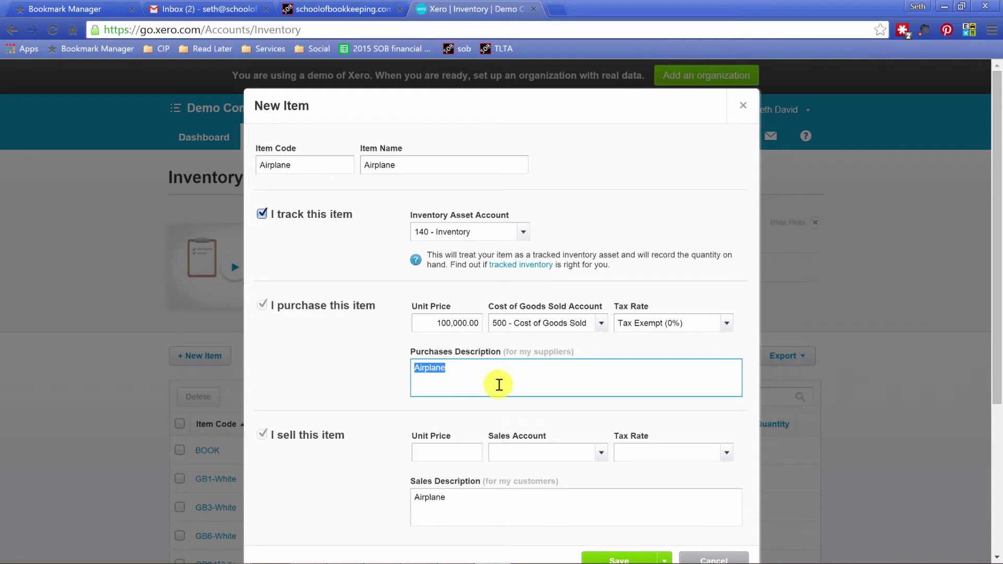
scroll(492, 377, down, 1)
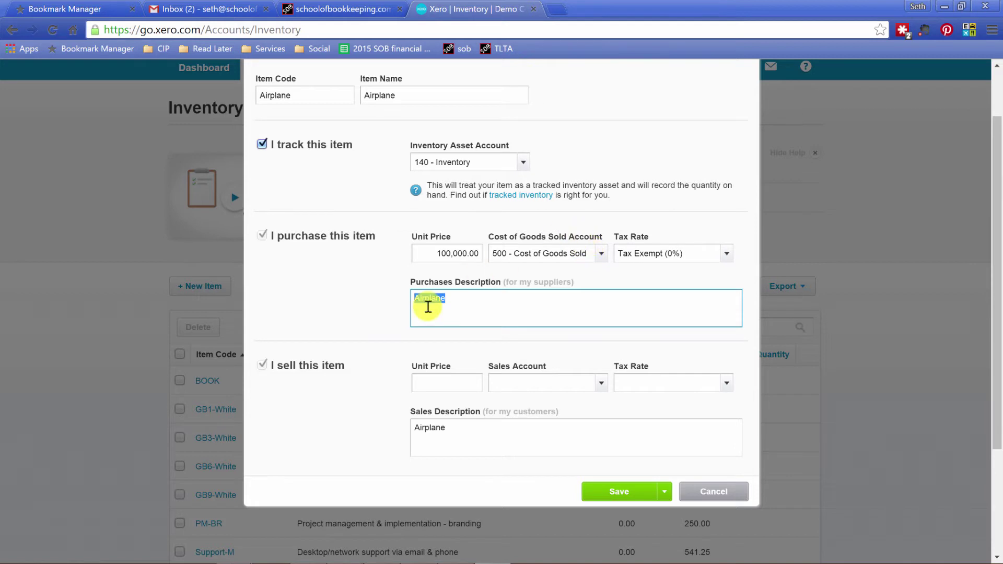
click(444, 299)
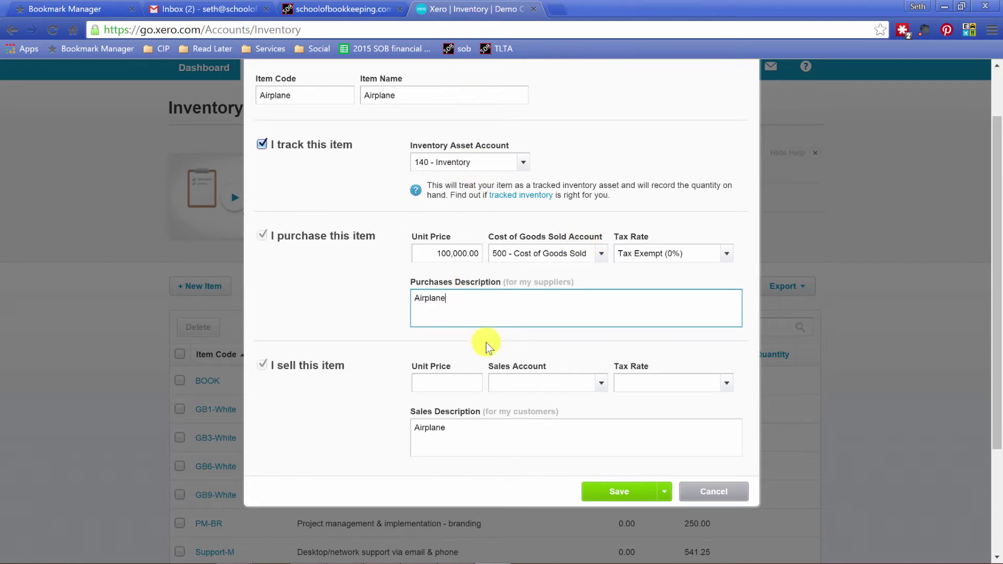
- Set the sales account to 400 - Sales and sale price to 500,000.00, then save
click(472, 384)
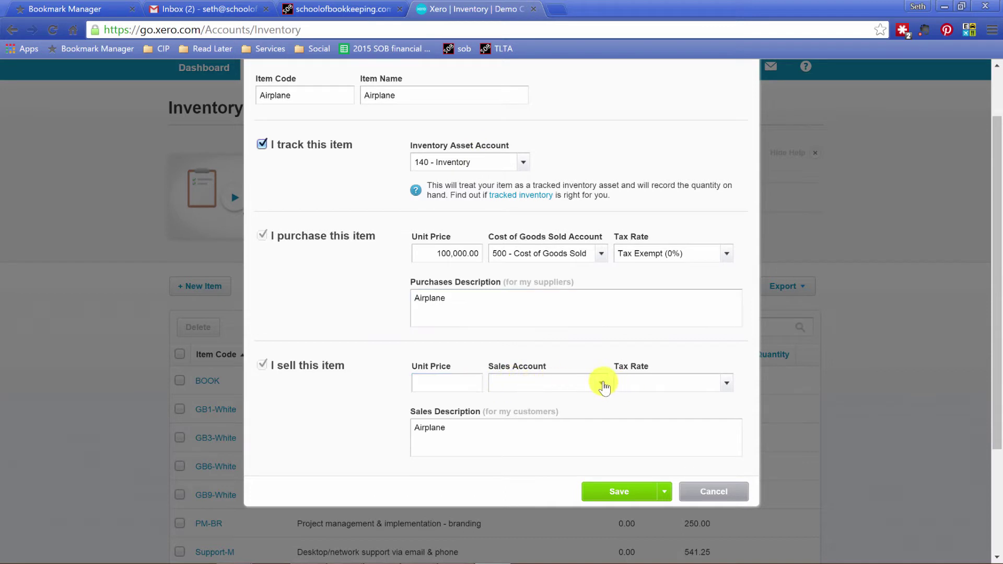
click(601, 383)
click(532, 249)
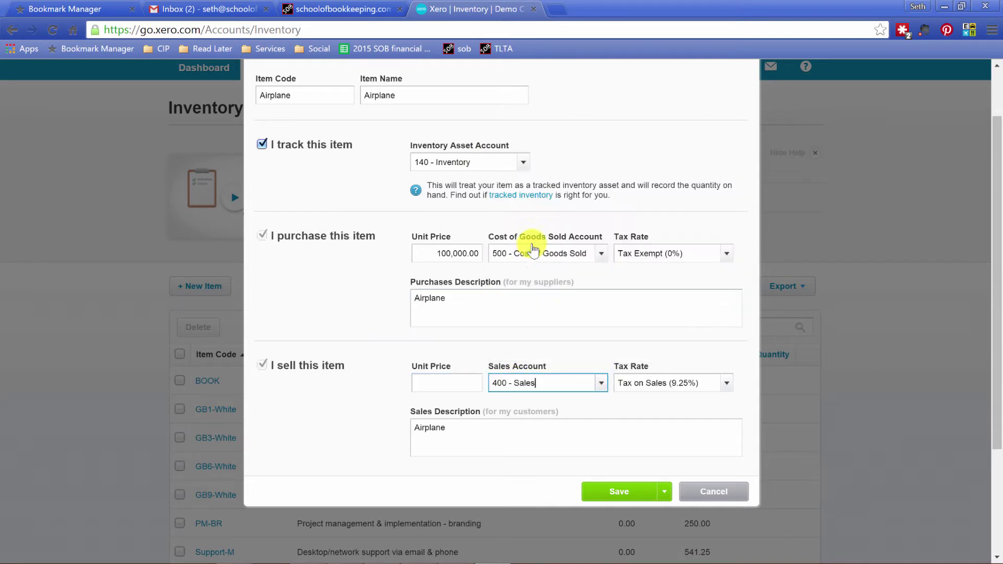
click(428, 384)
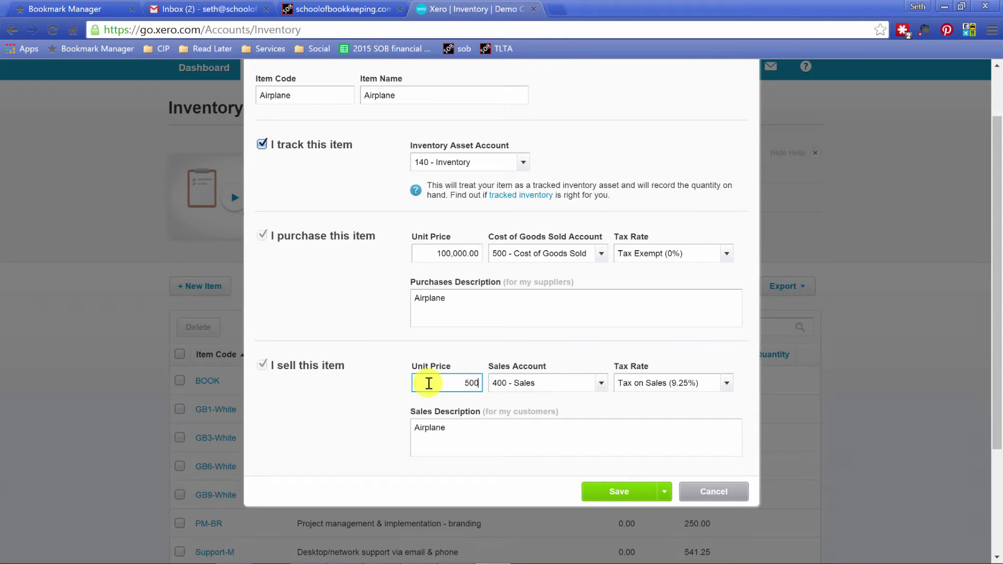
key(Tab)
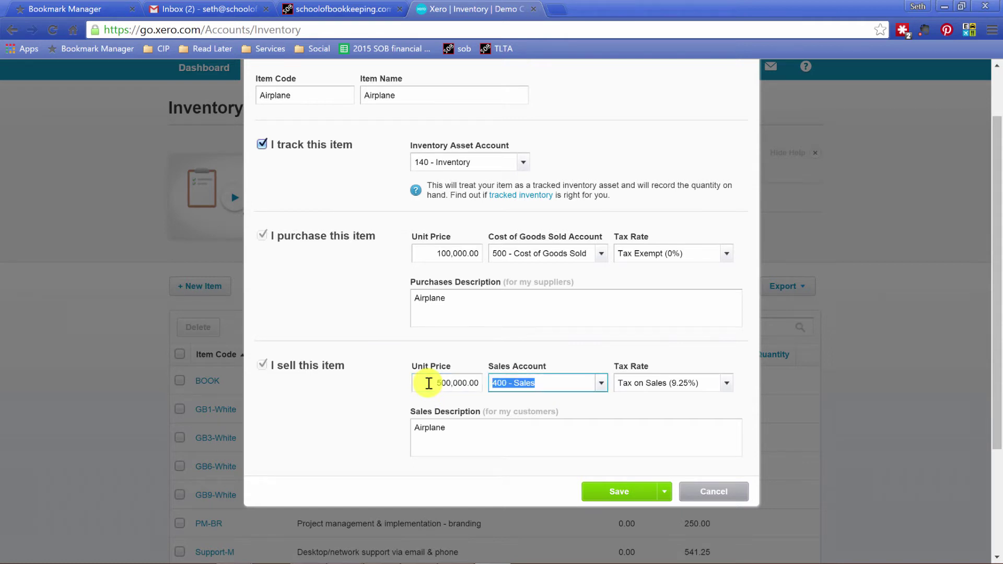
click(617, 493)
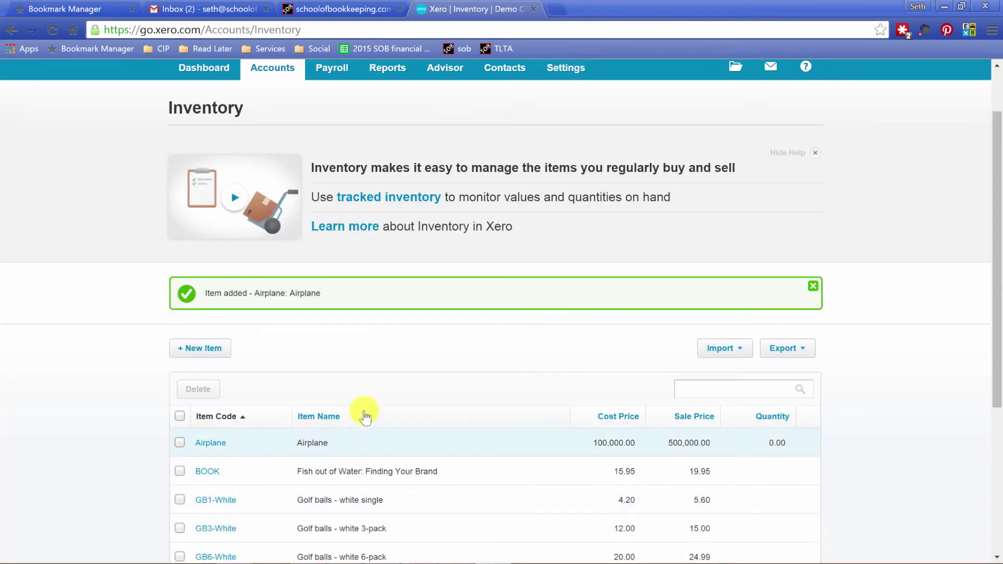
- Go to Checks and start a Spend Money payment from the Checking Account
scroll(319, 107, up, 2)
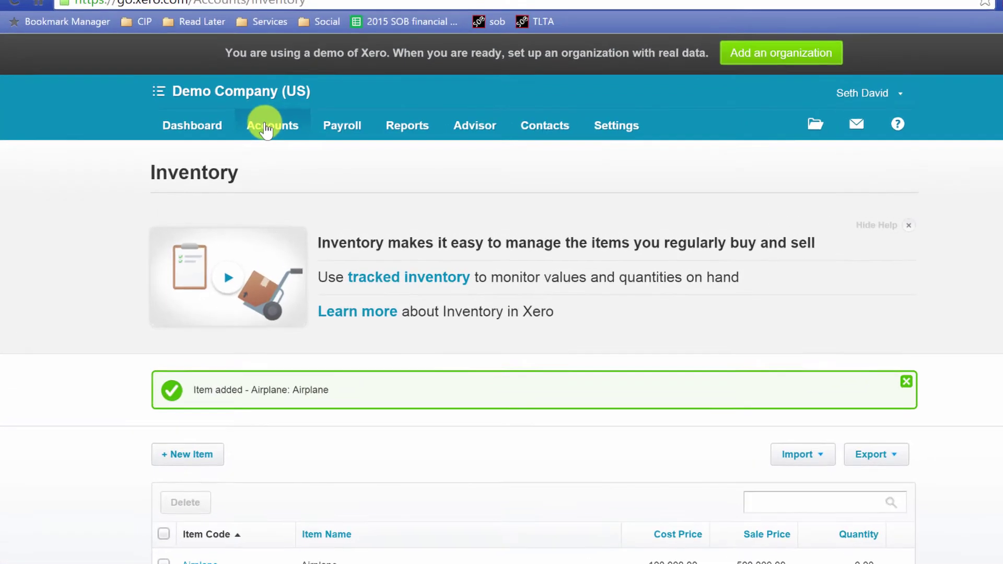
click(267, 138)
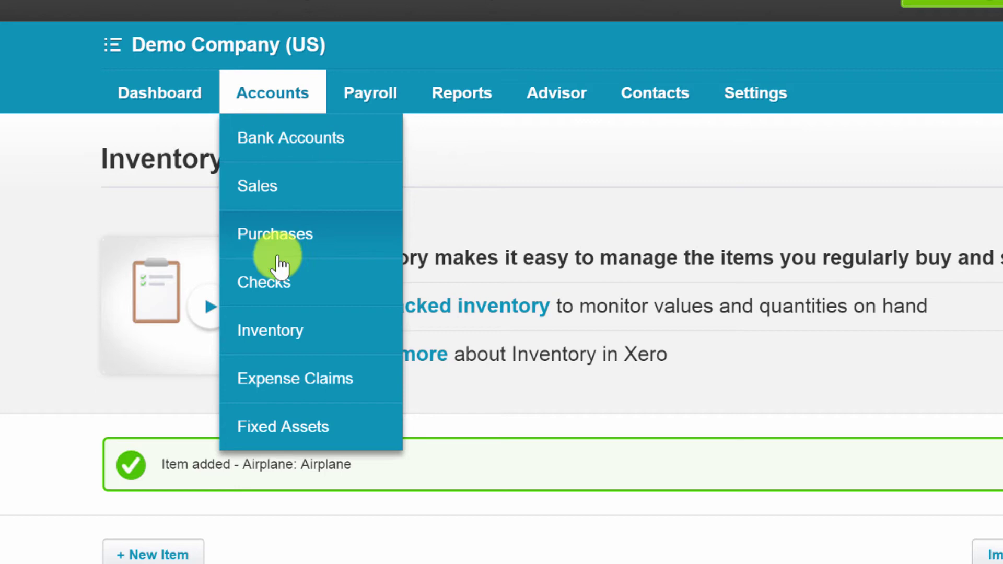
click(278, 291)
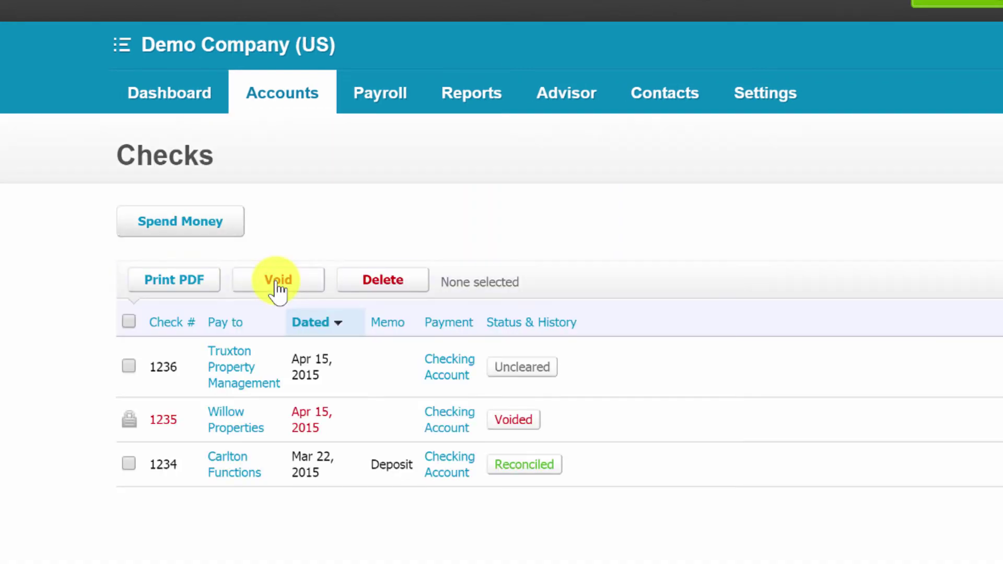
click(185, 234)
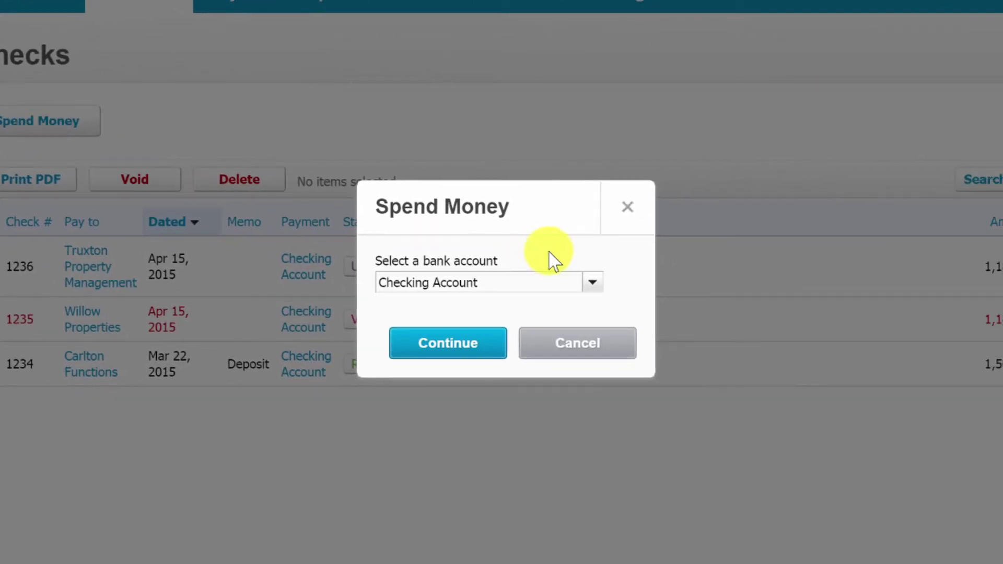
- Add a line for the Airplane item with quantity 2, paid from Checking Account
click(459, 357)
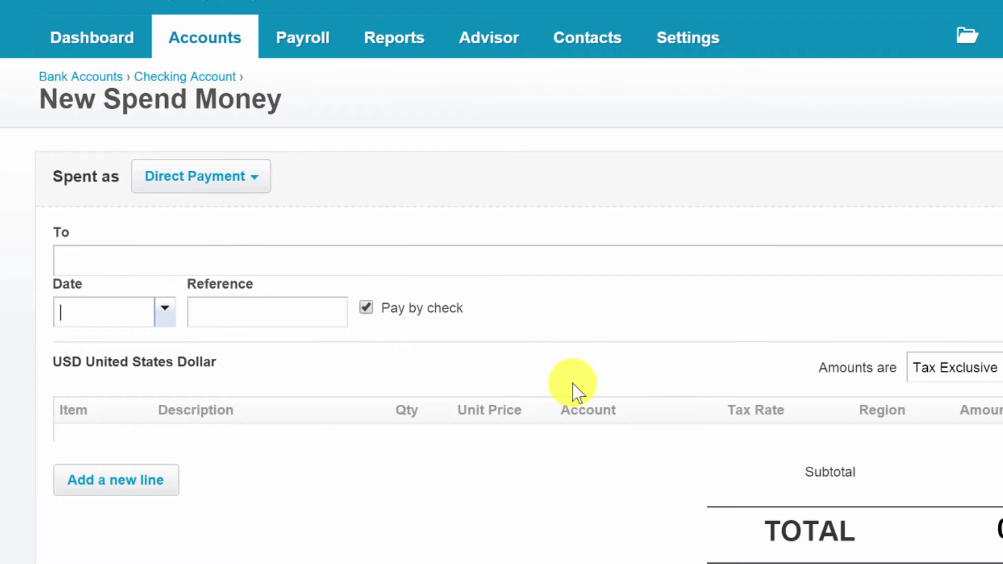
click(95, 437)
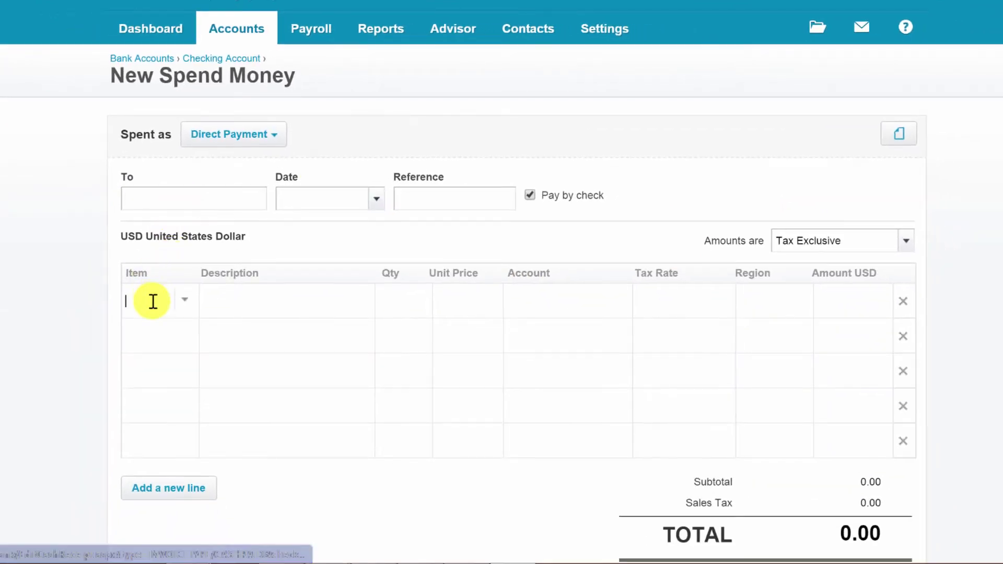
text(ai)
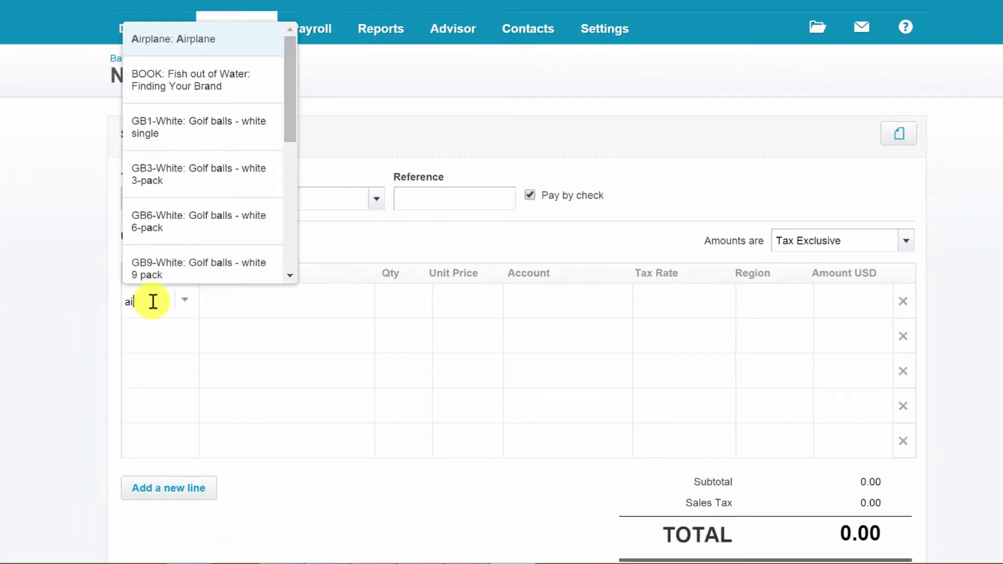
text(r)
key(Tab)
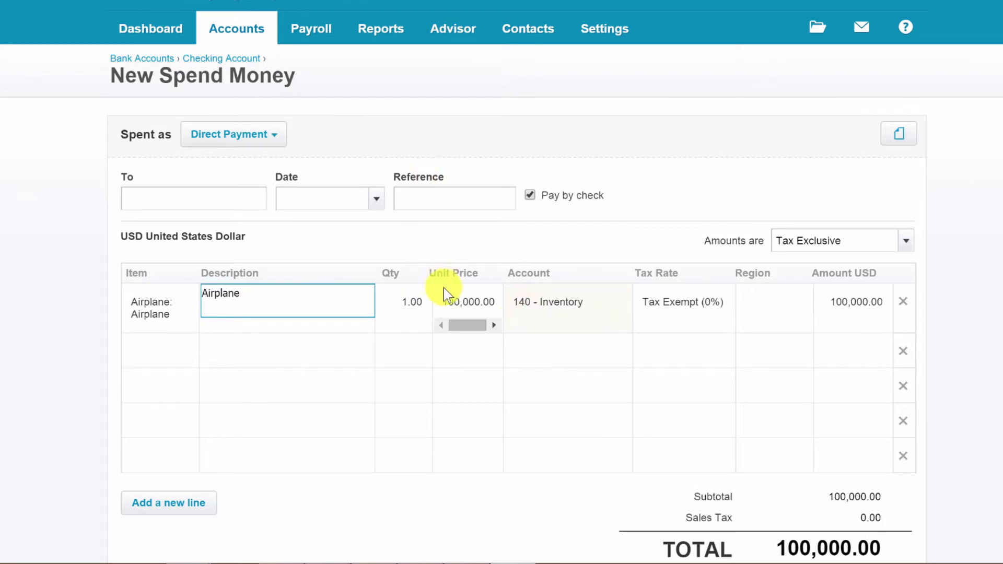
click(400, 303)
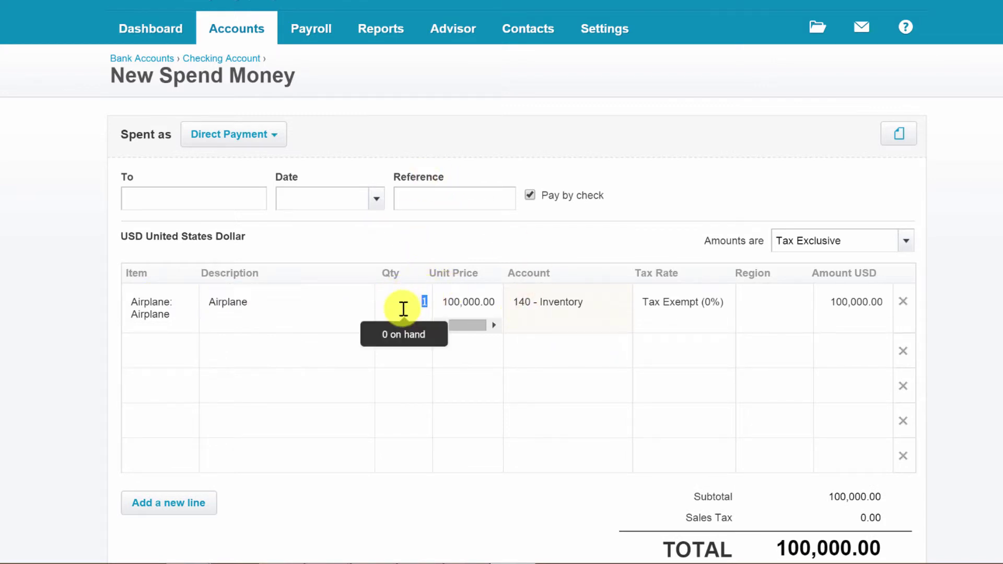
text(2)
key(Tab)
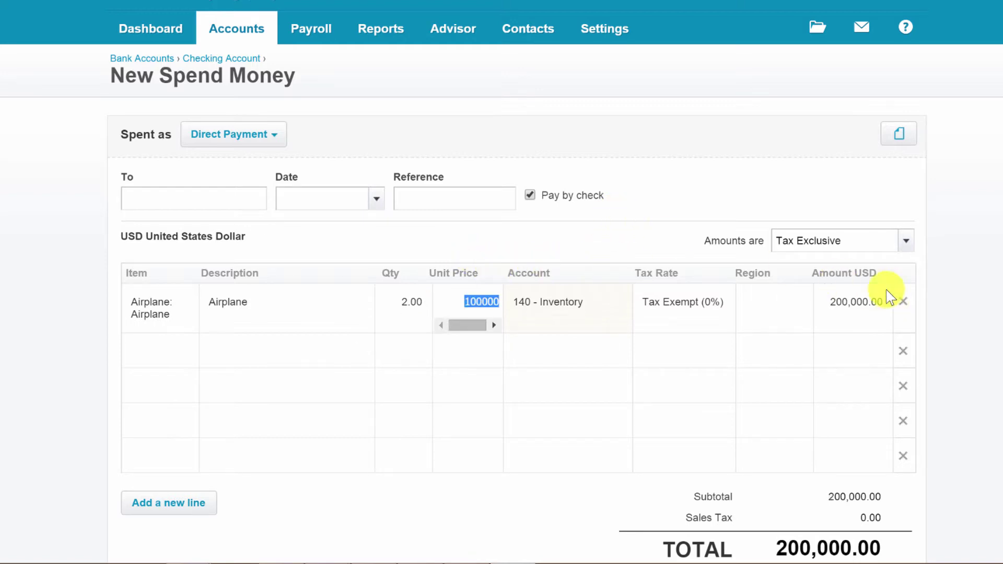
- Pay new contact Airplane Mfg, dated Apr 21, 2015, and save the 200,000.00 payment
click(197, 200)
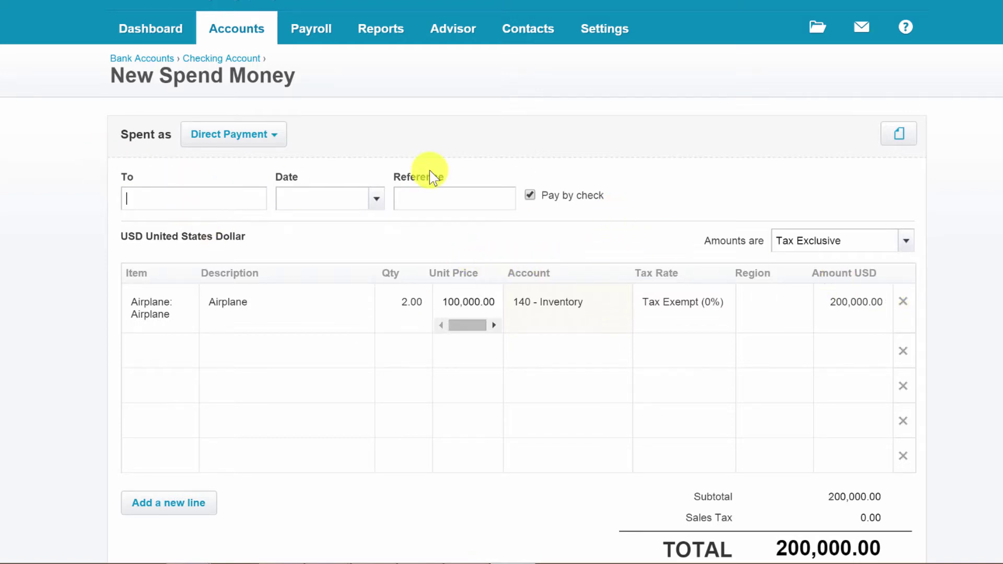
text(Airp)
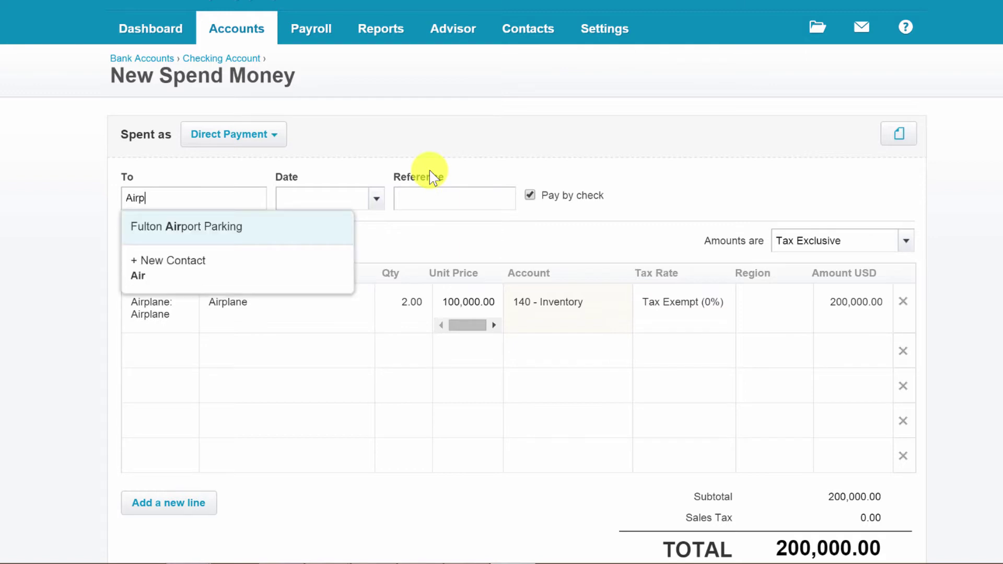
text(lane Mfg)
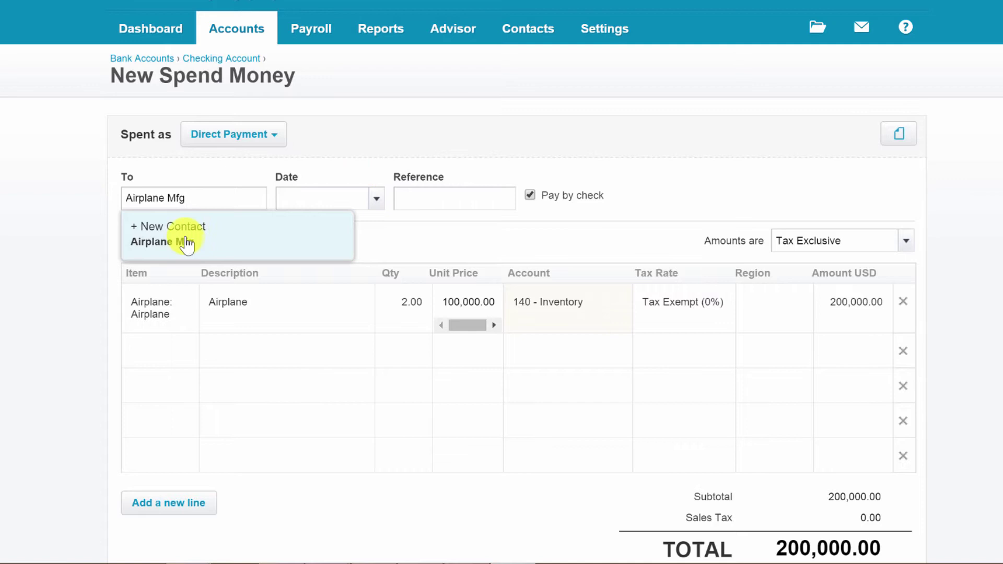
click(186, 241)
click(354, 193)
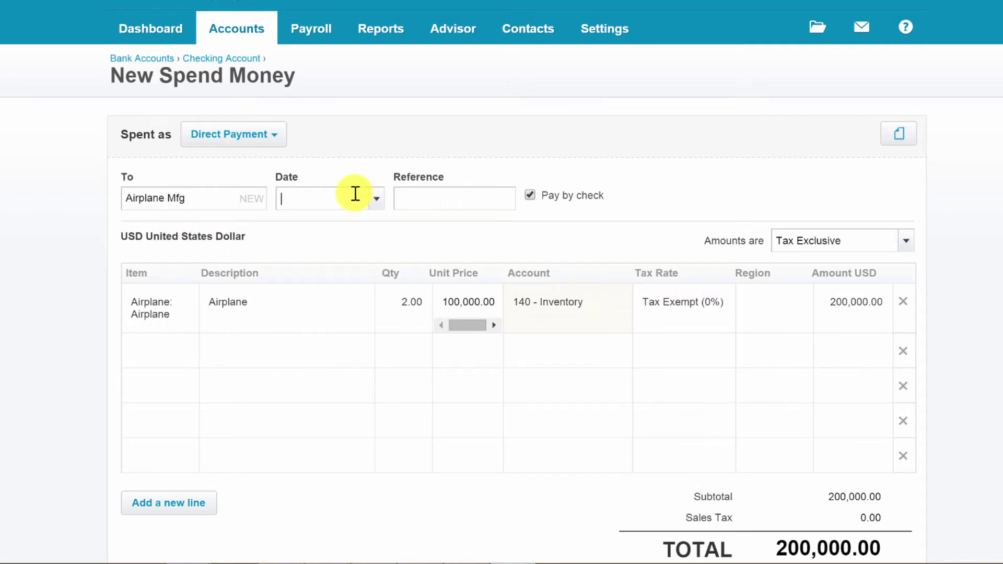
key(Tab)
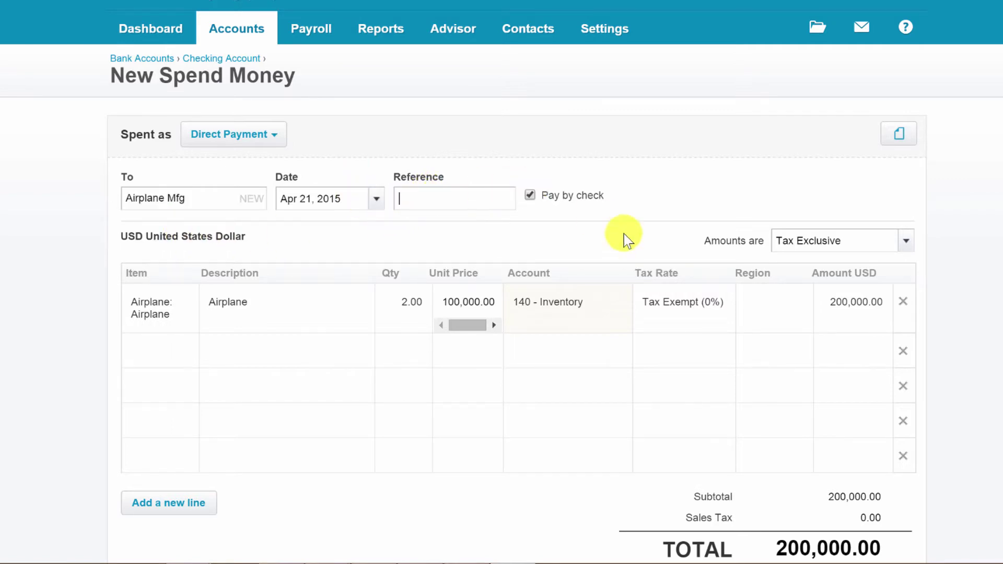
scroll(666, 243, down, 2)
scroll(665, 251, down, 4)
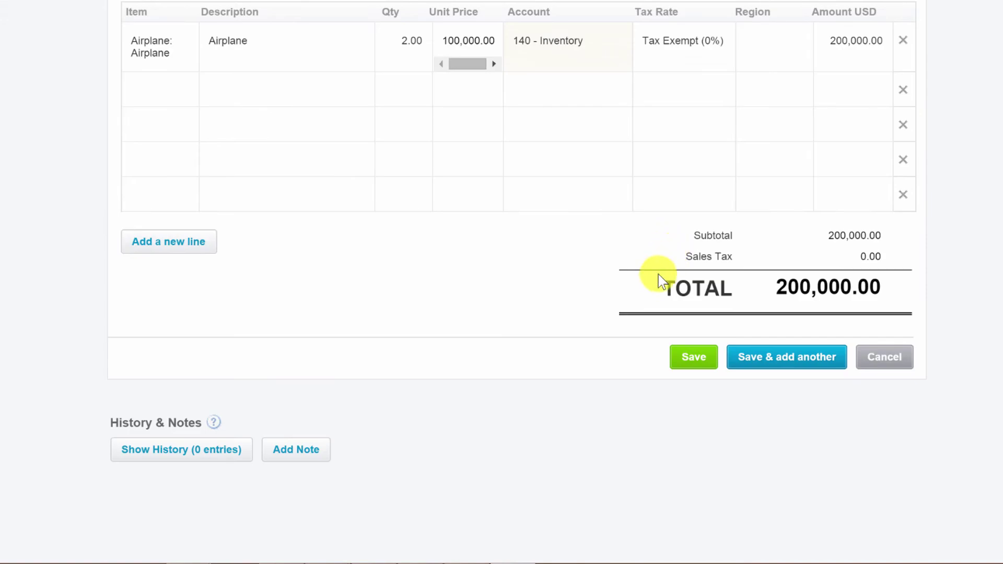
click(697, 359)
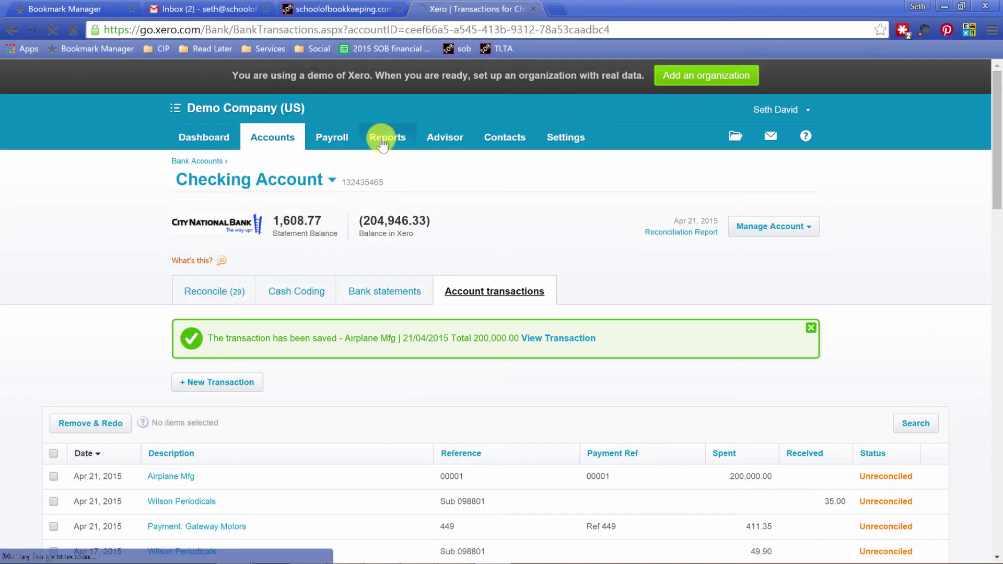
- Open the Balance Sheet and check Inventory shows 200,000.00 under Current Assets
click(387, 136)
click(402, 329)
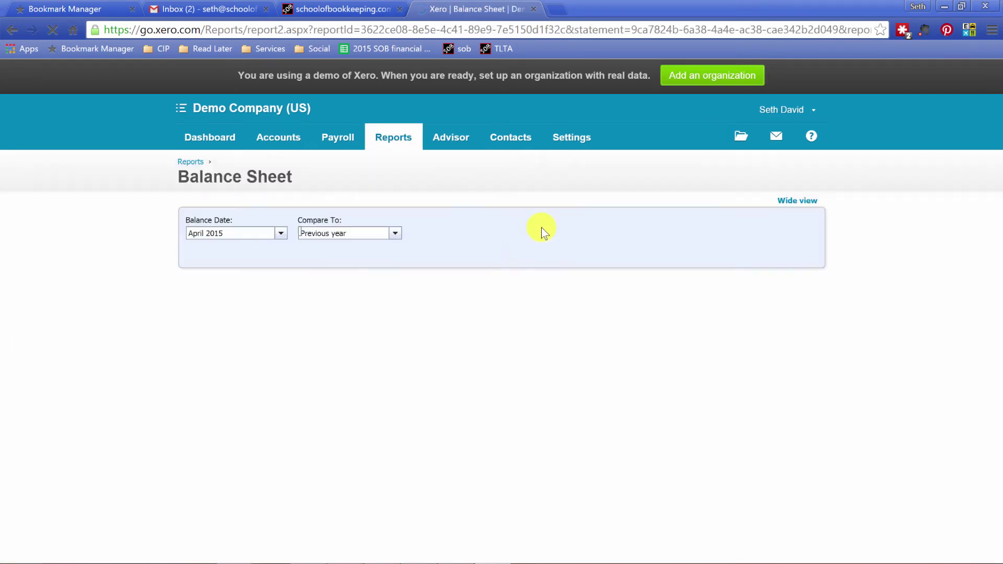
scroll(611, 337, down, 2)
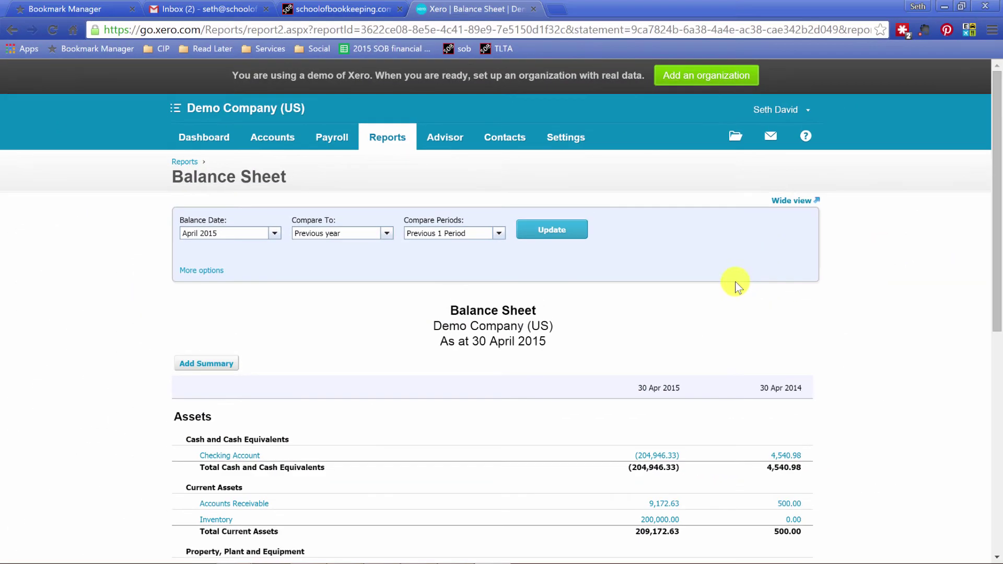
click(259, 139)
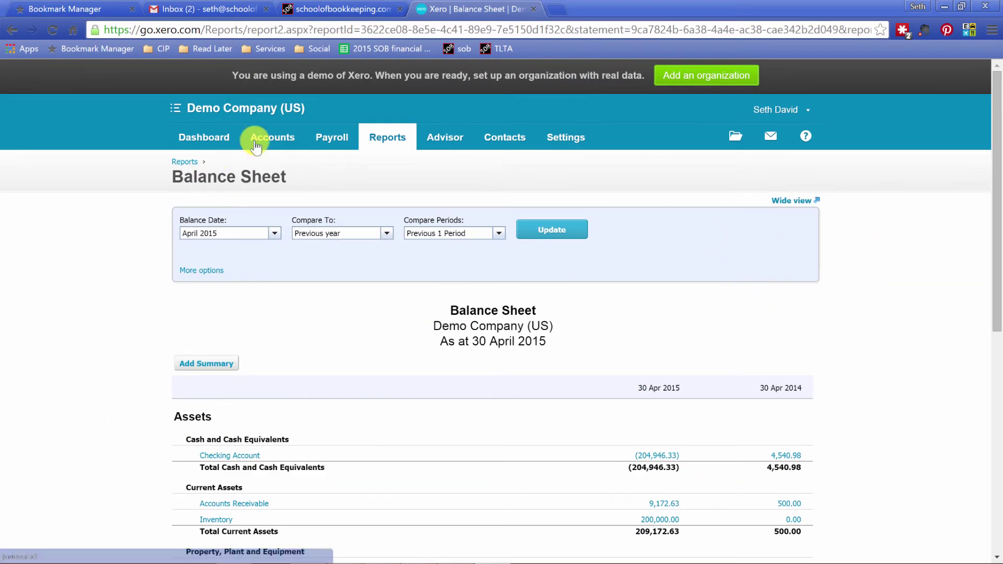
- Go to the Sales overview and show the + New document types
click(263, 195)
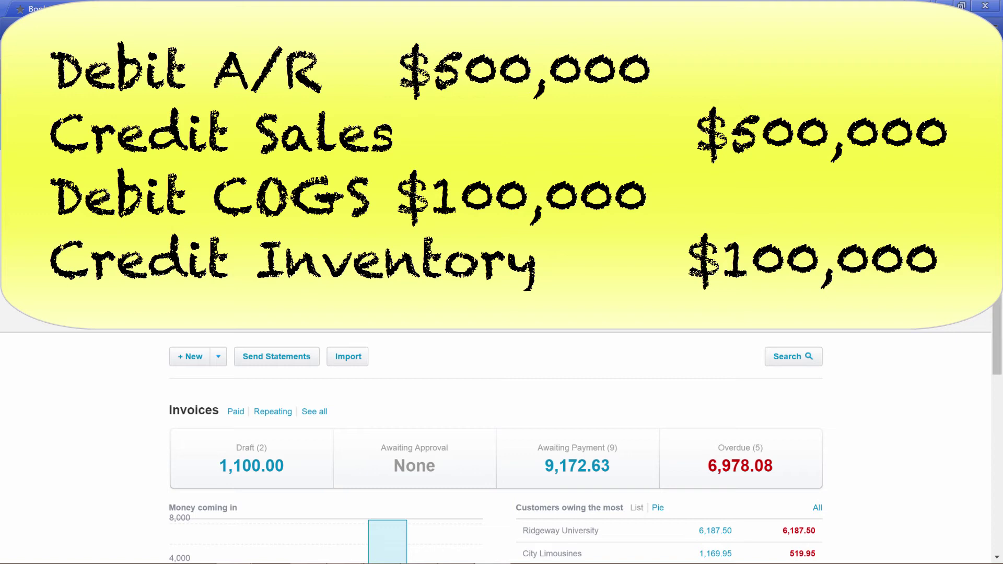
scroll(502, 445, down, 4)
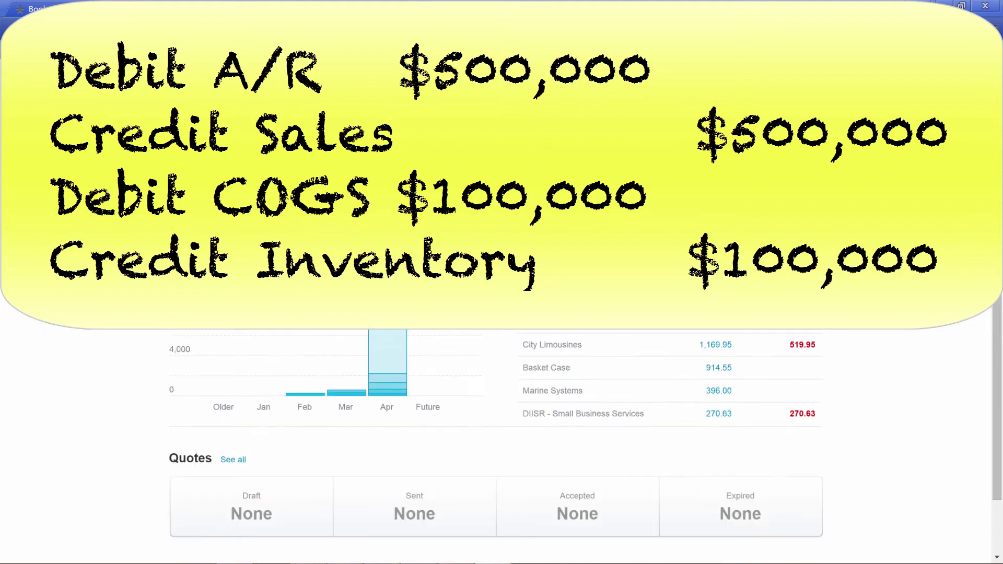
click(197, 148)
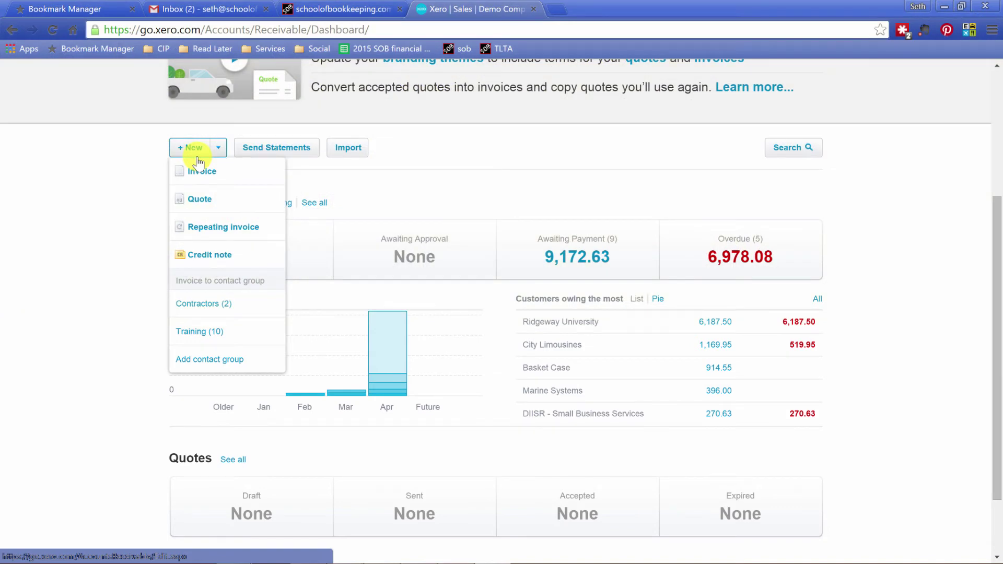
- Start a new invoice to new contact Airplane Buyer, dated and due Apr 21, 2015
click(202, 174)
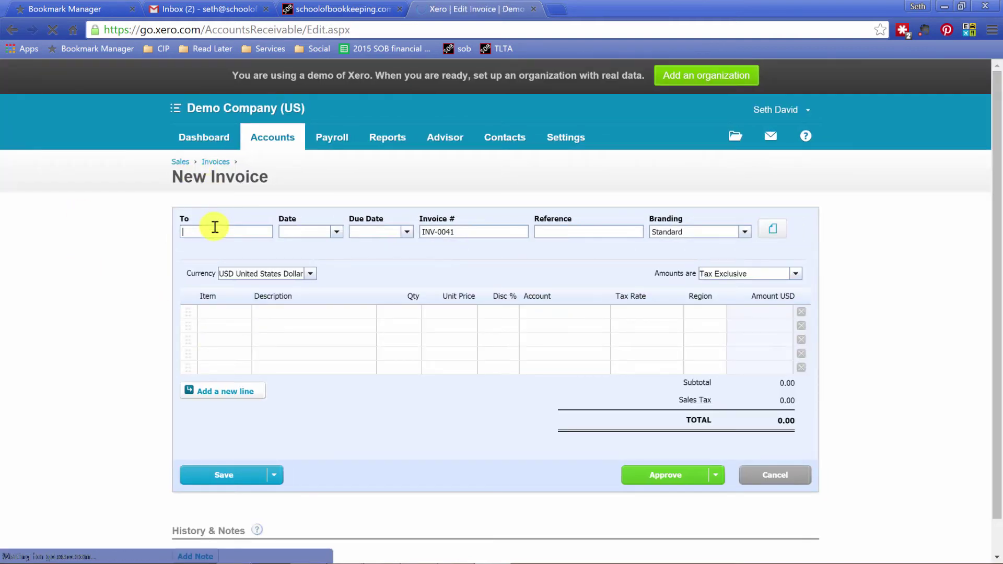
text(A)
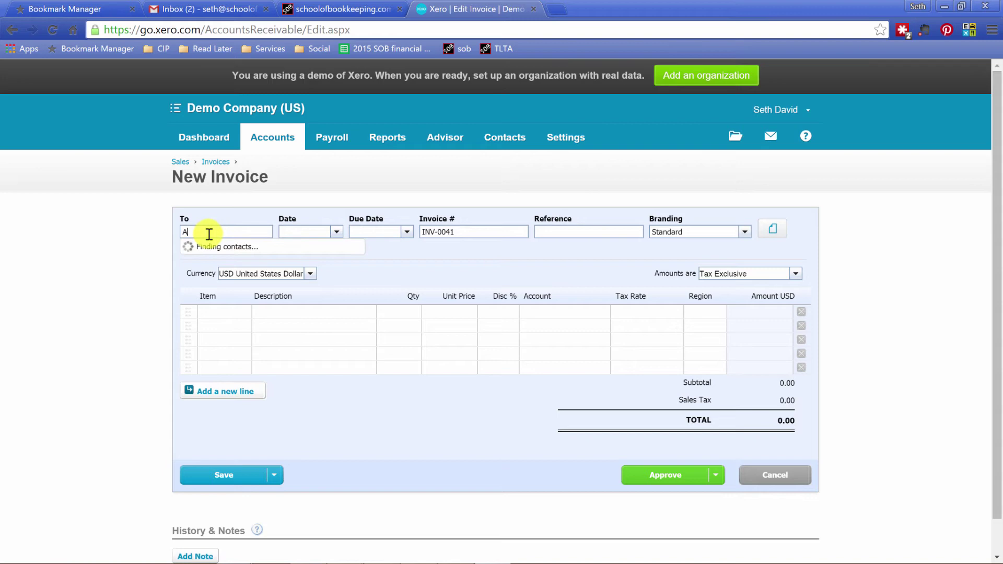
text(irplane Buyer)
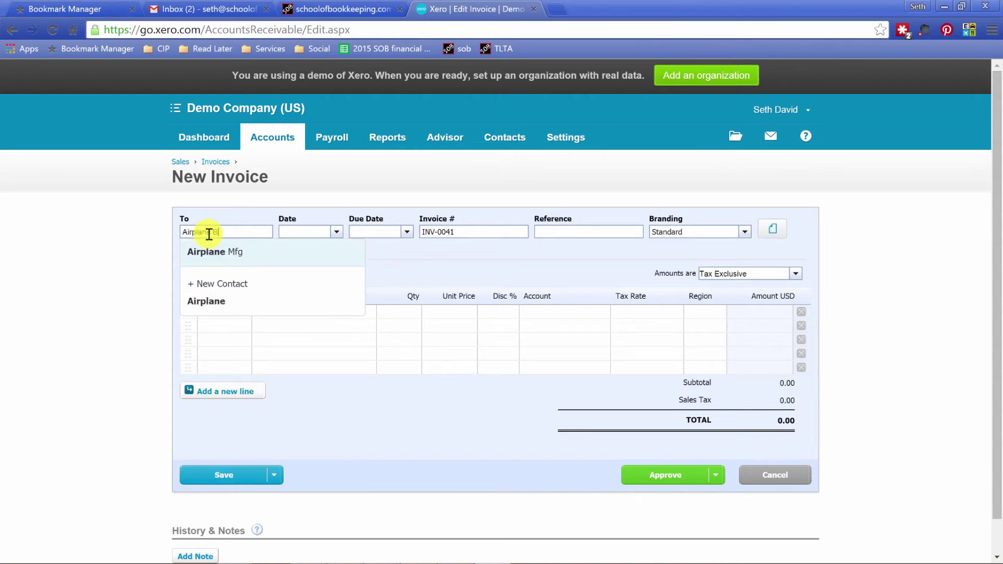
key(Tab)
text(21)
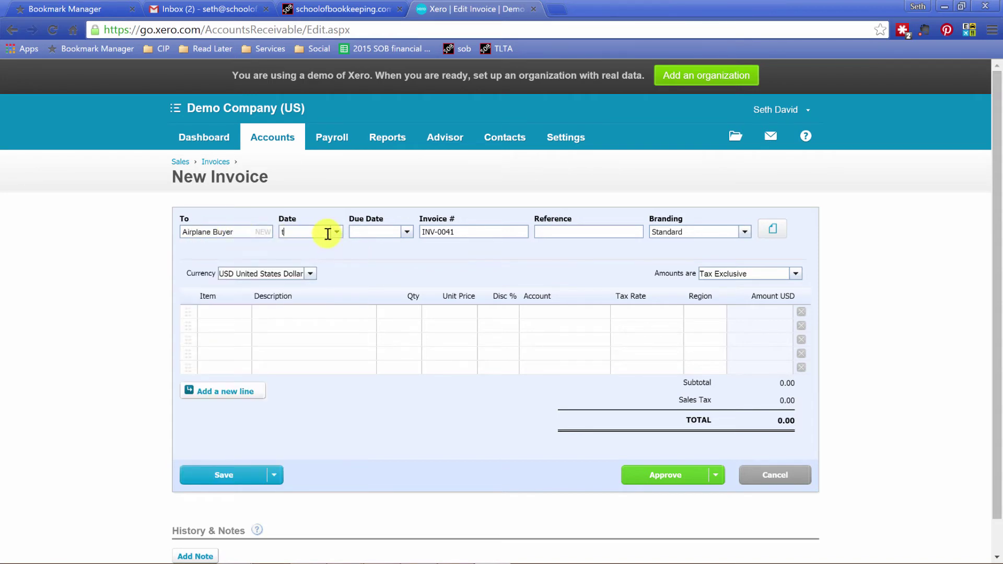
key(Tab)
text(21)
key(Tab)
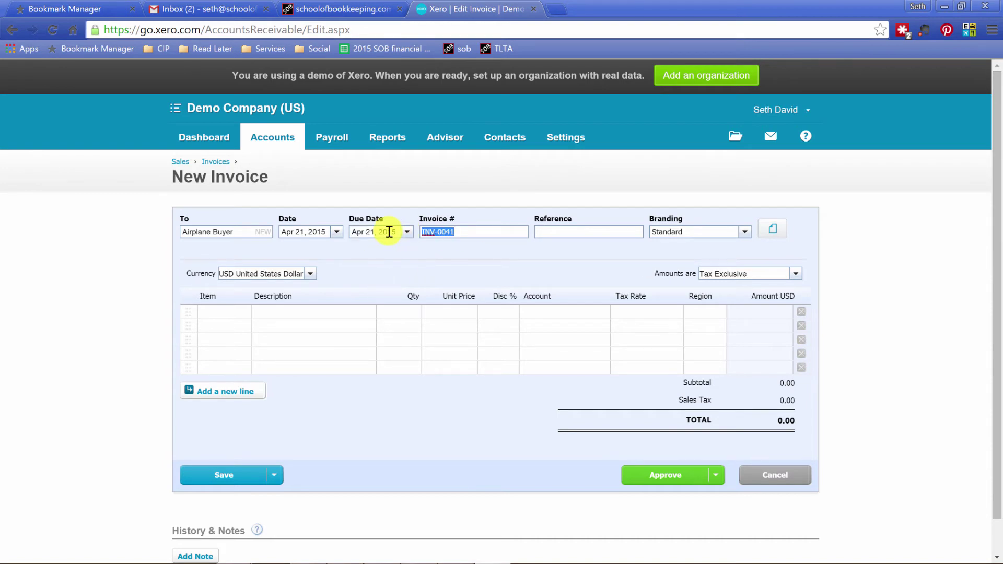
- Add one Airplane at 500,000.00 and approve invoice INV-0041
click(224, 312)
text(A)
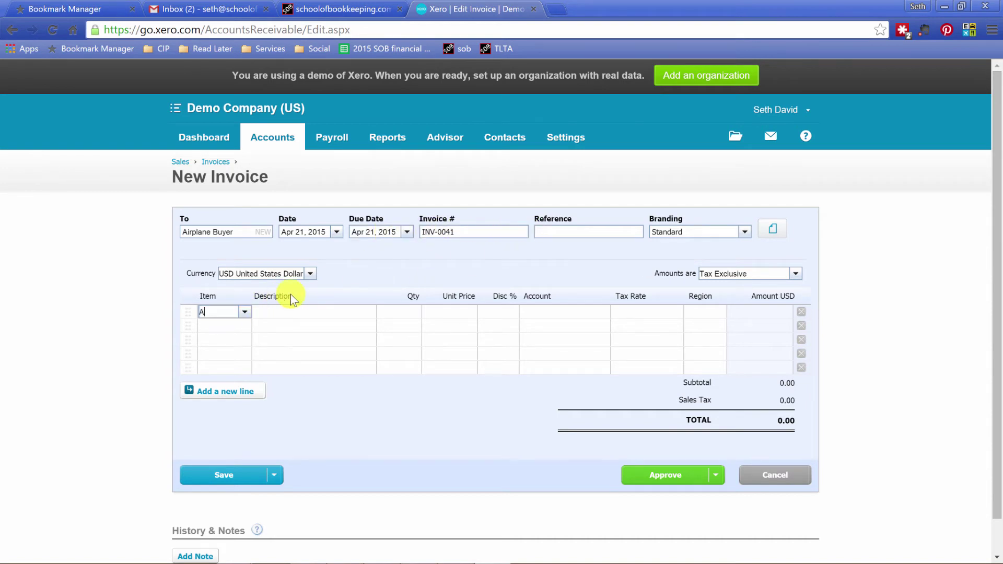
text(irpl)
key(Tab)
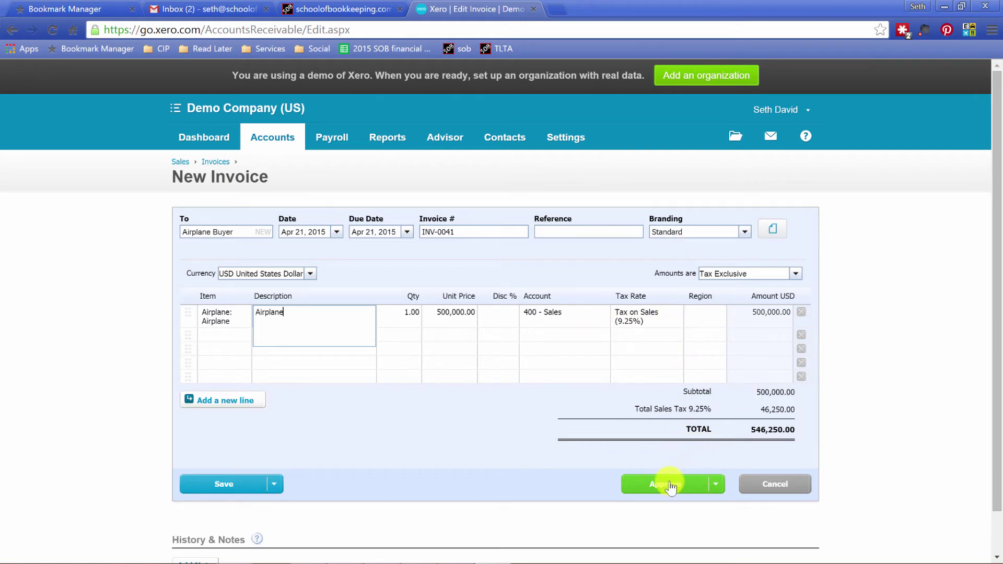
click(716, 484)
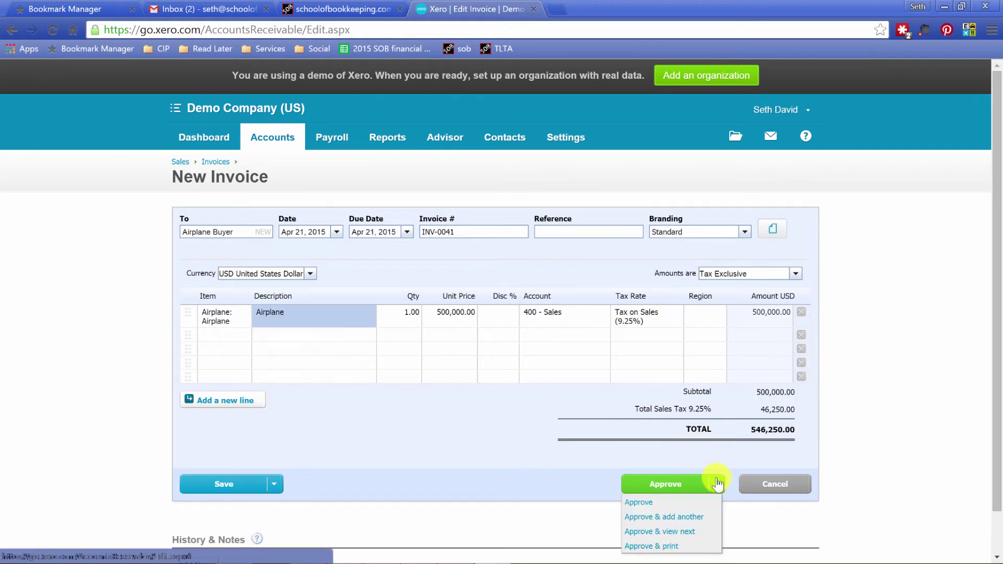
click(636, 502)
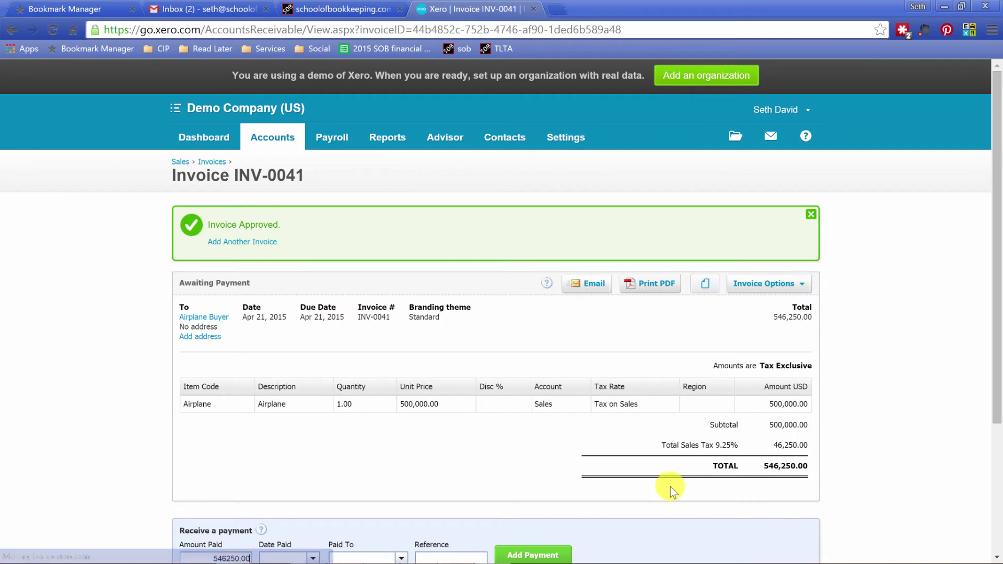
- Open the Income Statement and drill into April 2015 Sales and Cost of Goods Sold
click(387, 138)
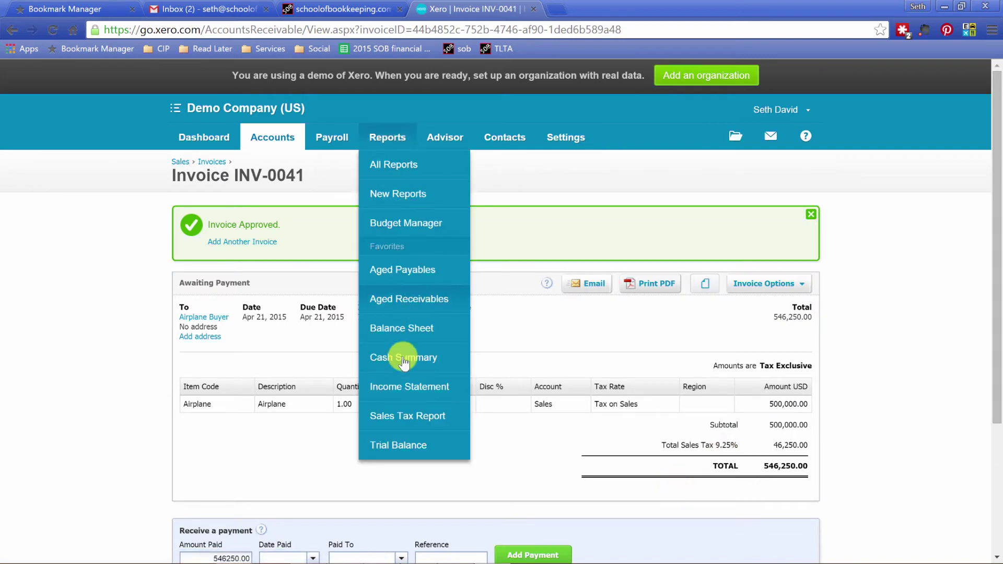
click(385, 398)
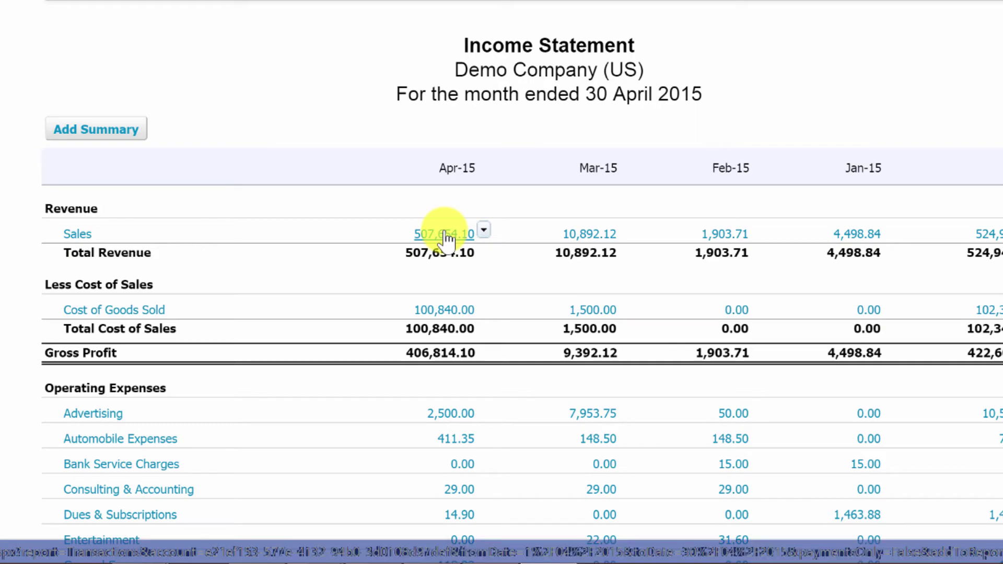
click(446, 236)
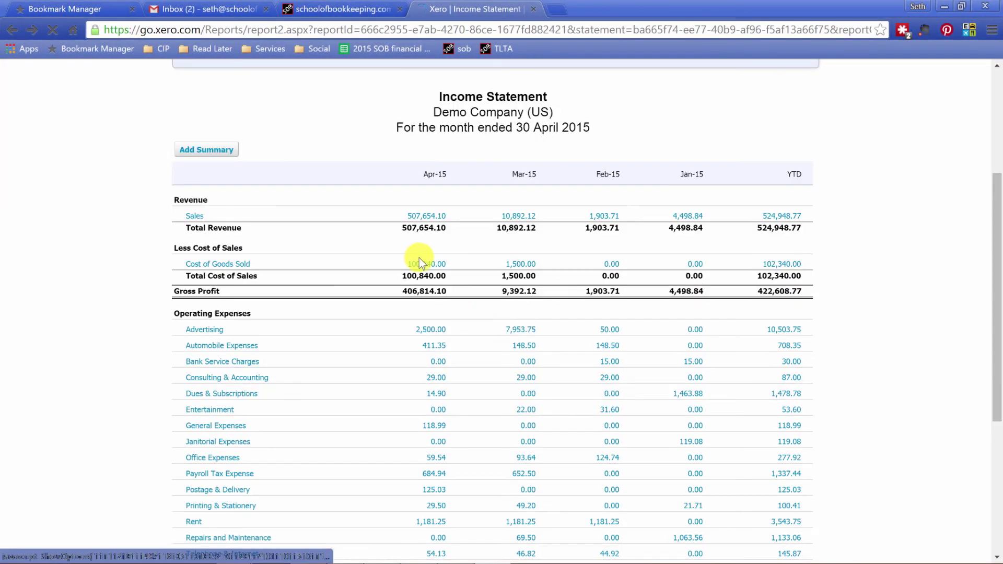
mouse_move(422, 266)
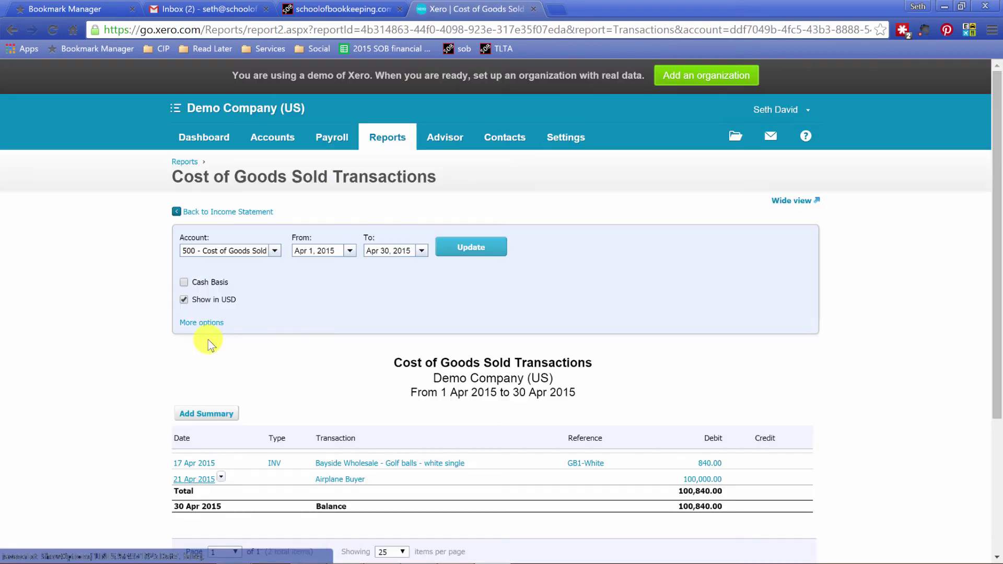
- Open the Balance Sheet report and scroll down to Current Assets
click(383, 142)
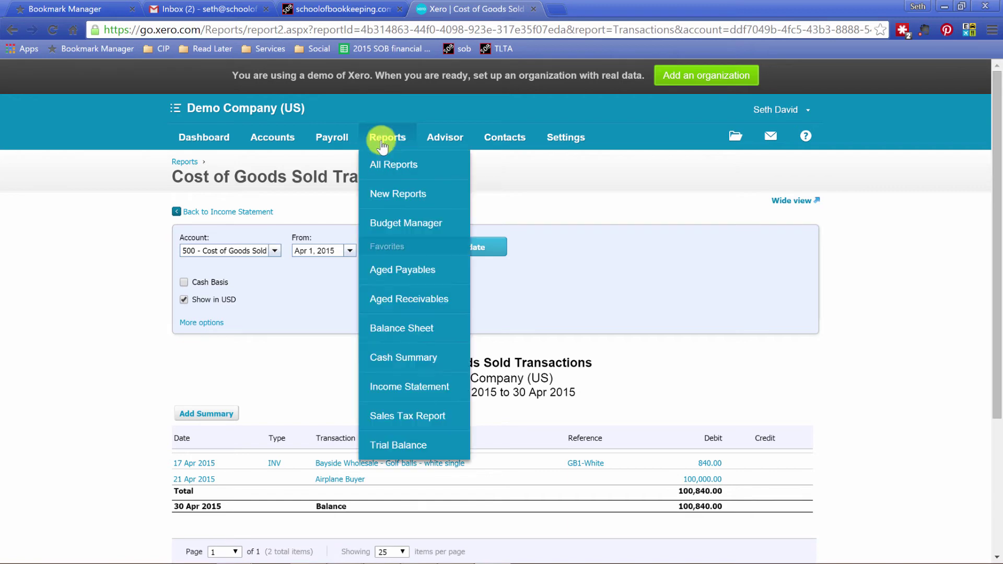
click(398, 330)
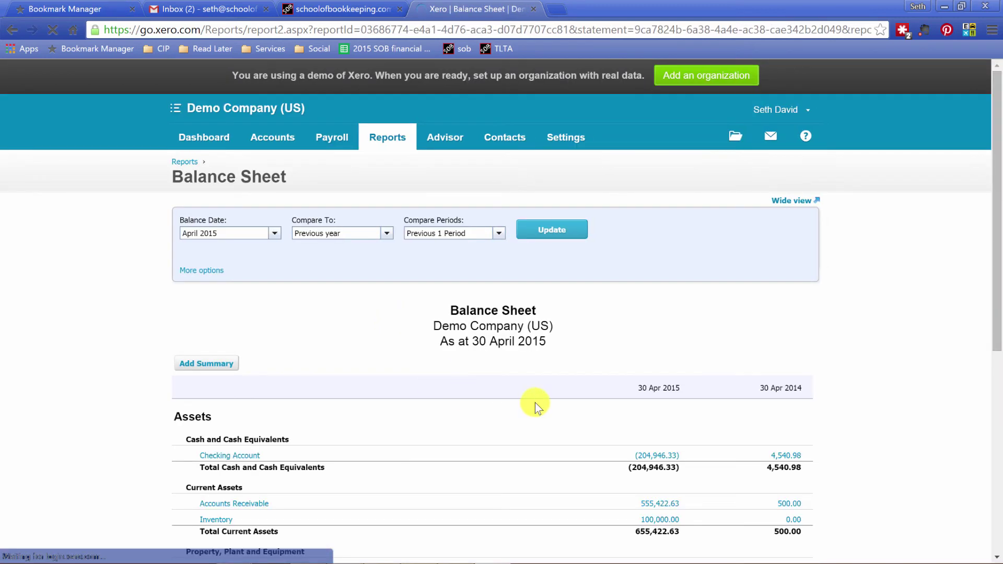
scroll(543, 397, down, 3)
scroll(549, 394, down, 1)
- Drill into the 100,000.00 Inventory balance to see the 140 - Inventory transactions
mouse_move(656, 337)
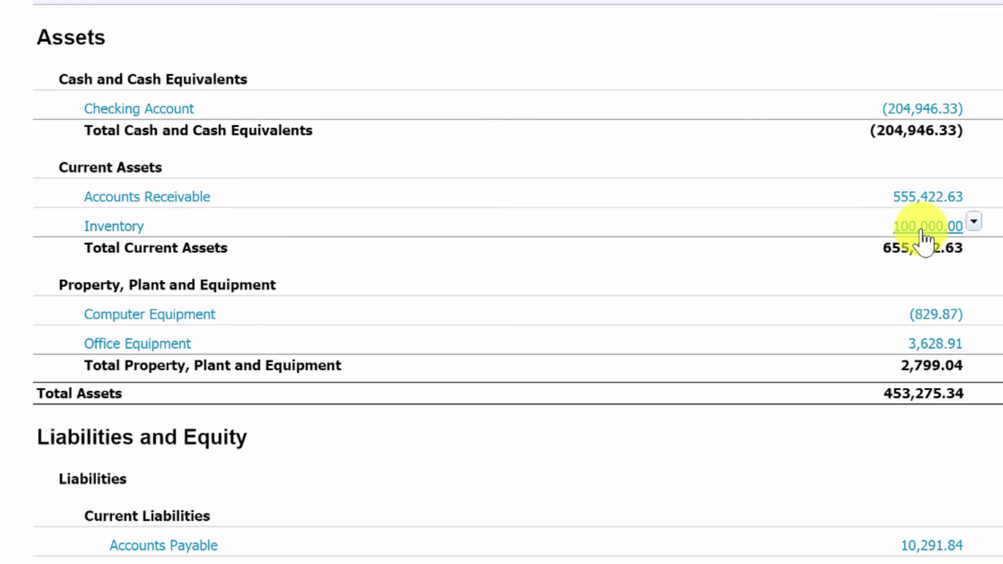
click(922, 227)
scroll(728, 242, down, 5)
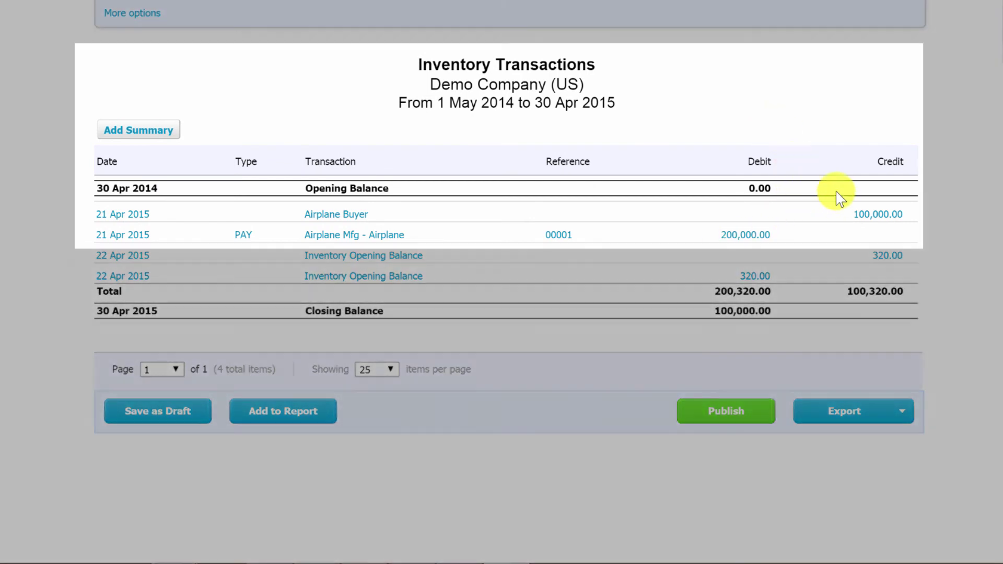
mouse_move(740, 238)
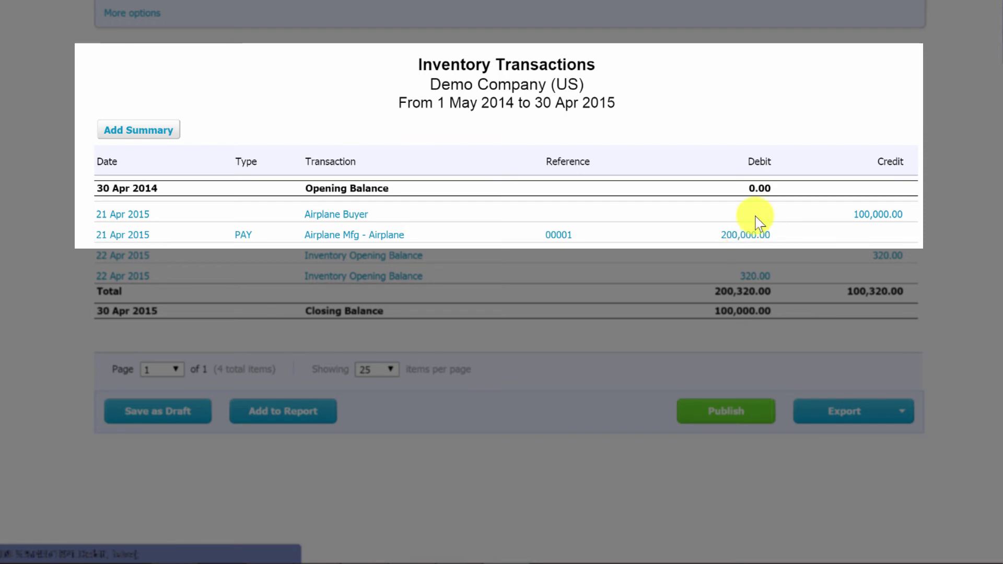
mouse_move(884, 222)
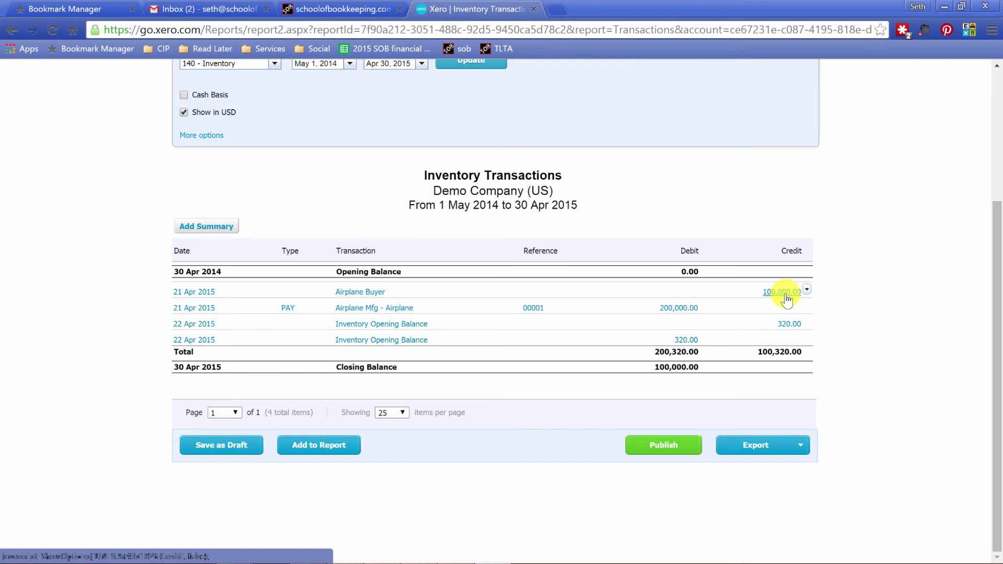
scroll(643, 215, up, 4)
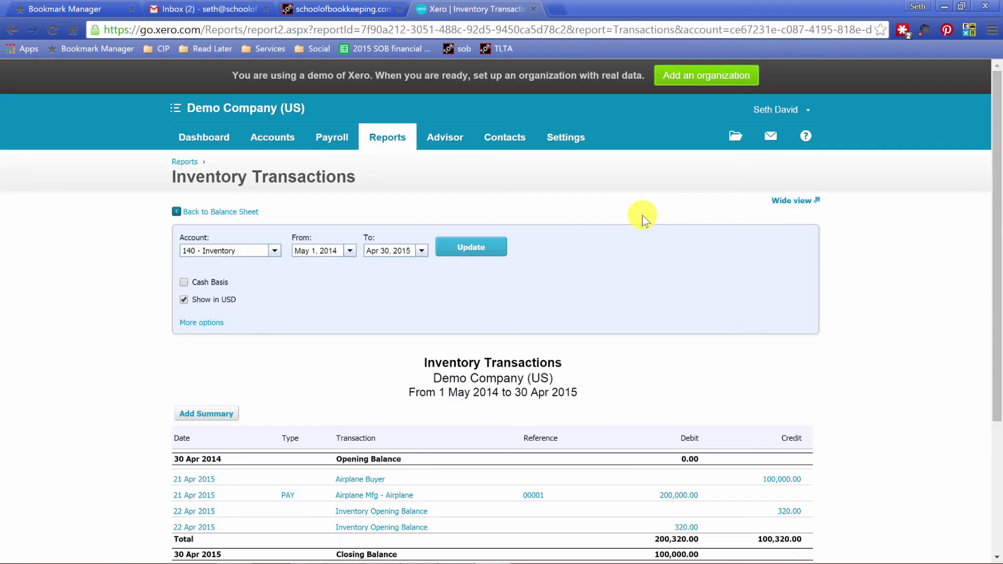